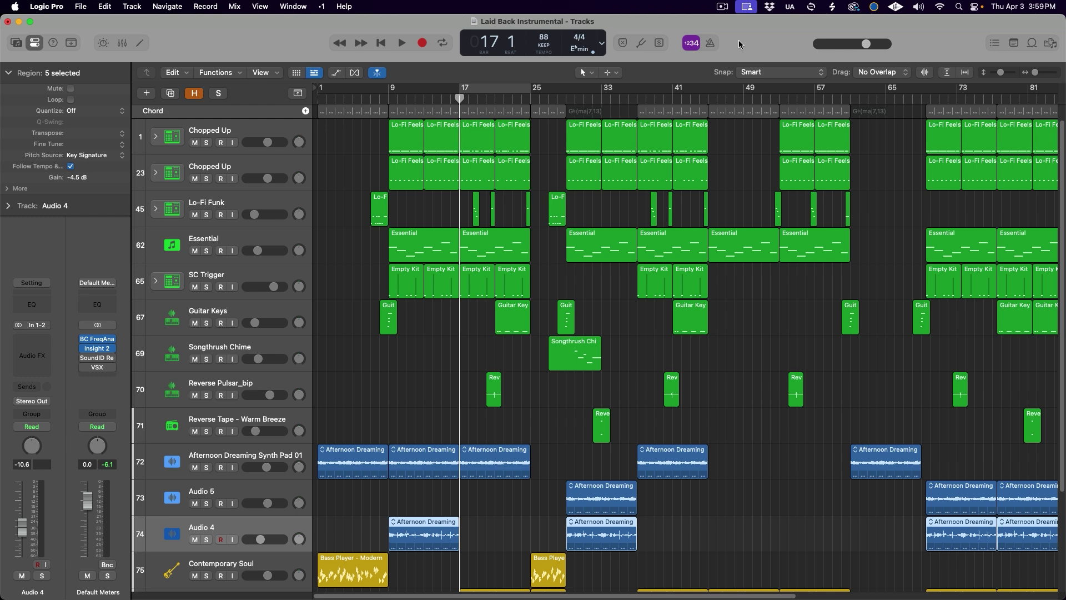
# Step: Customize the control bar by toggling Go to Beginning on and off and adding the Pause control
pyautogui.rightClick(279, 37)
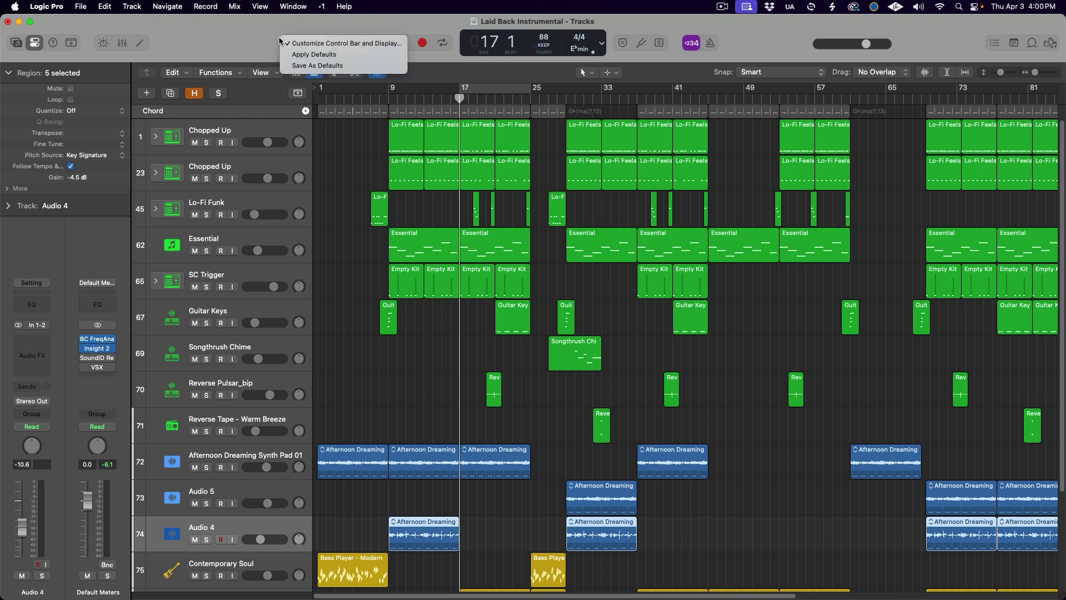
pyautogui.click(350, 43)
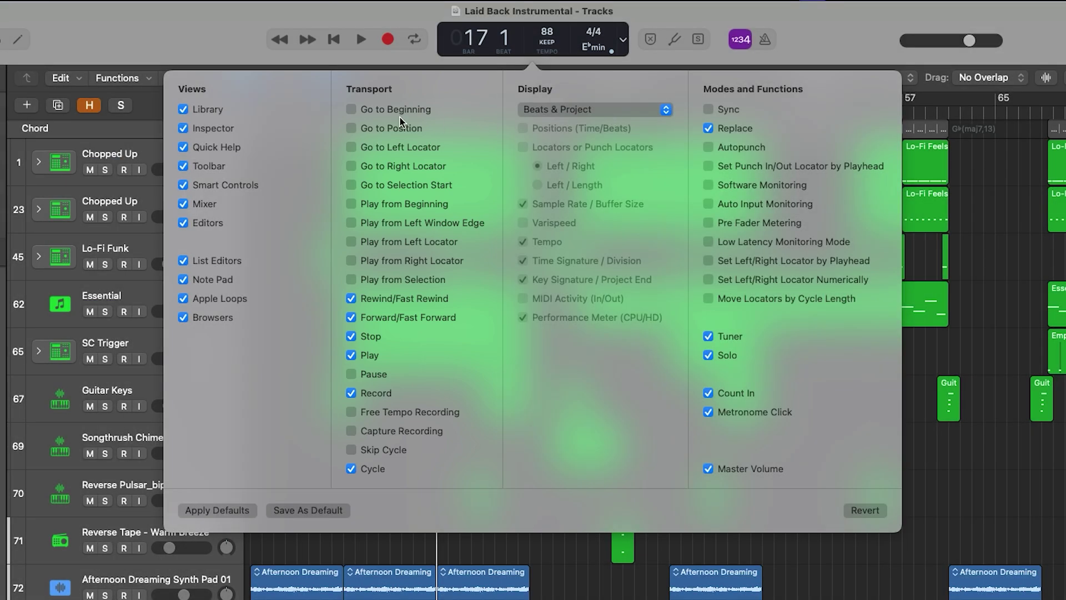
pyautogui.click(352, 110)
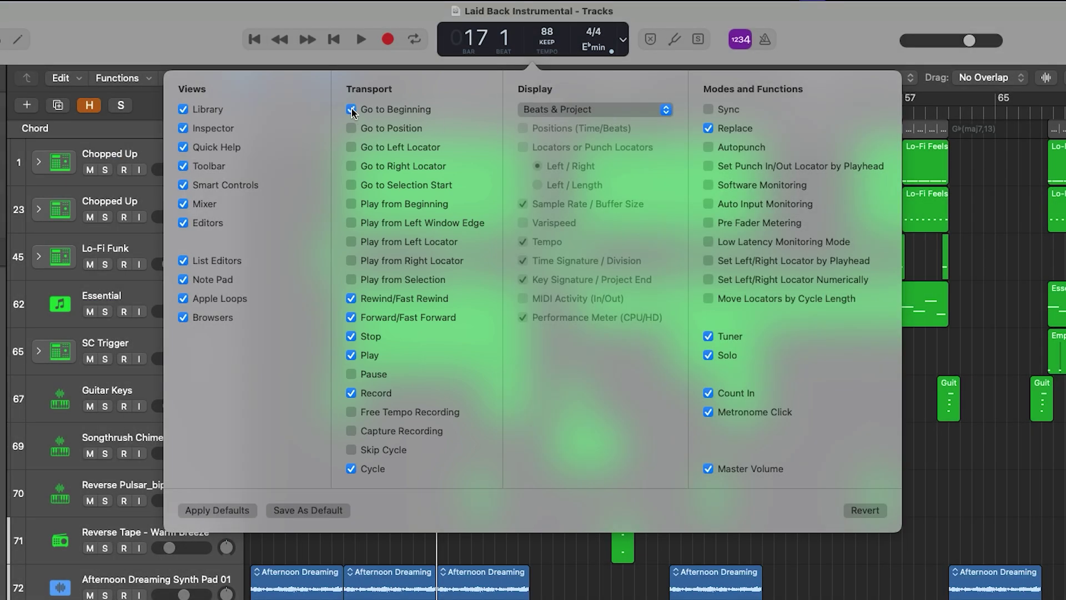
pyautogui.click(352, 110)
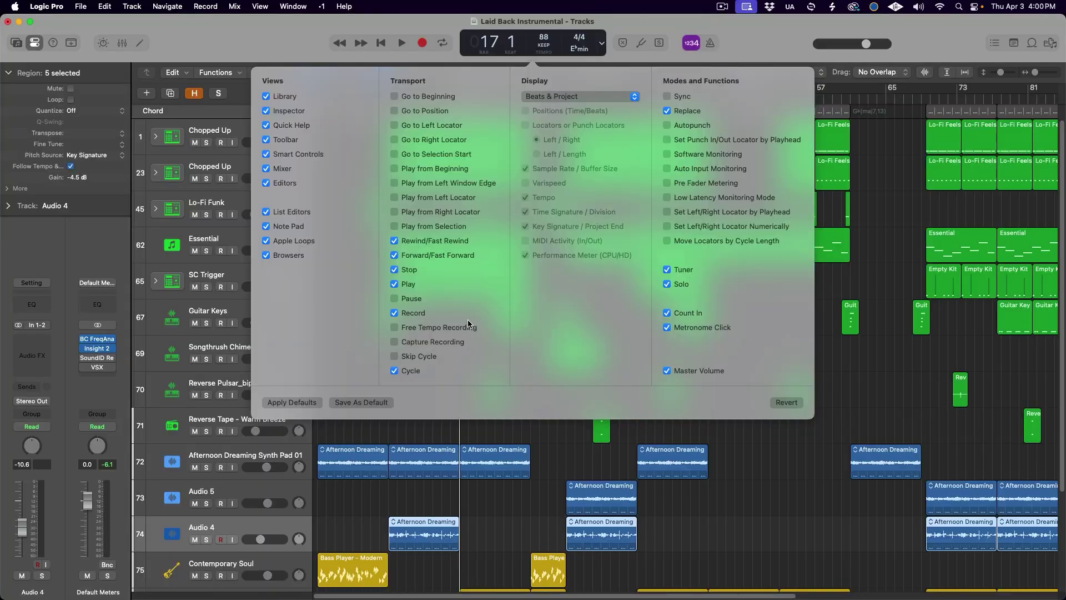
pyautogui.click(395, 300)
pyautogui.press('Escape')
# Step: Turn on the cycle area spanning bars 17 to 25
pyautogui.click(498, 88)
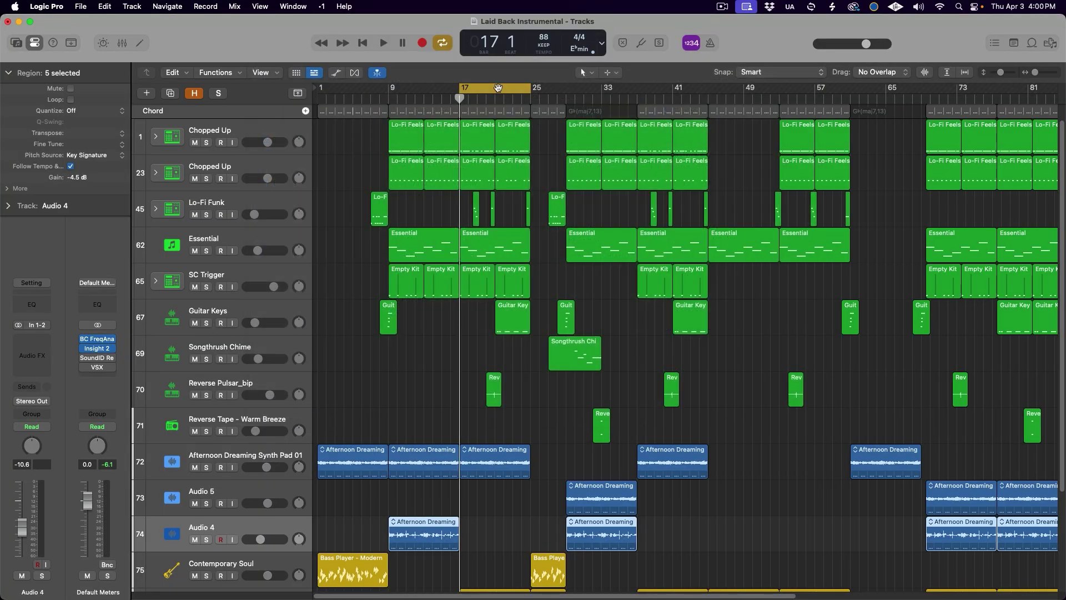
pyautogui.press('z')
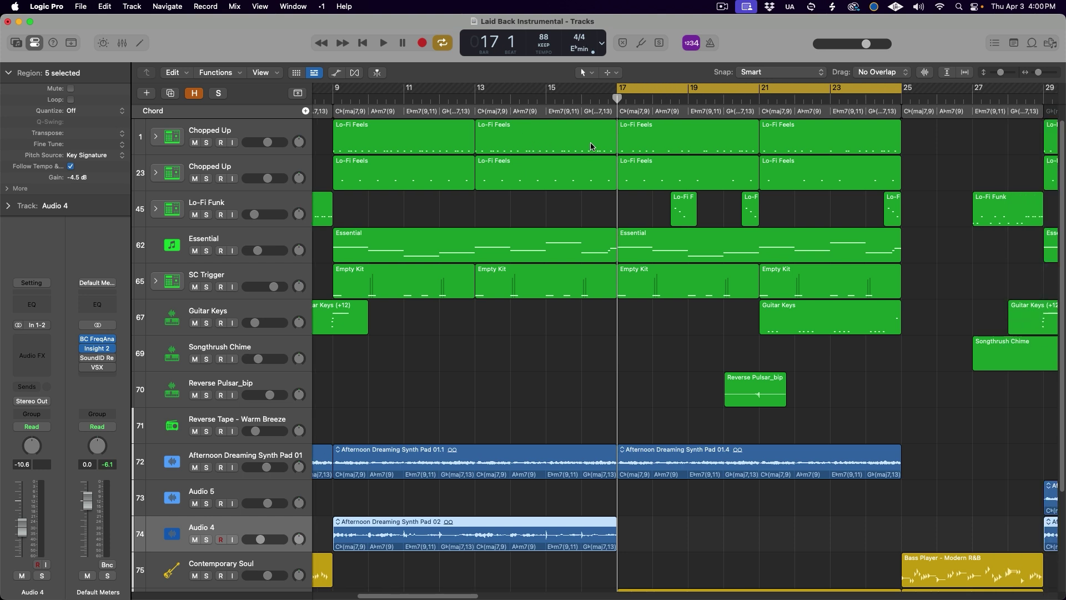
pyautogui.hscroll(5, 591, 146)
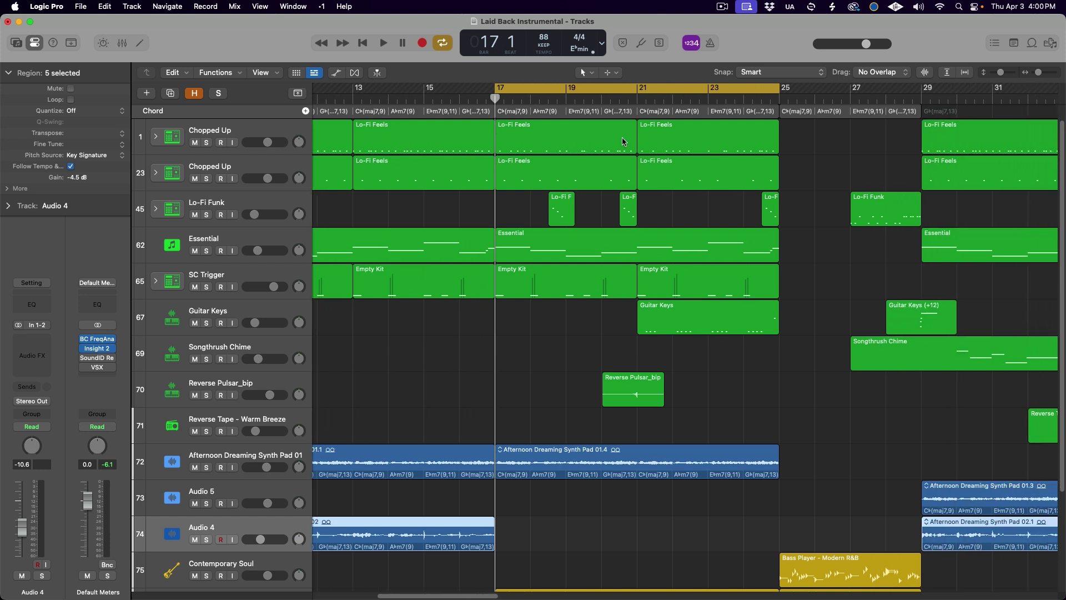
# Step: Play the cycled section, pausing and resuming it with the Pause control before stopping playback
pyautogui.press('space')
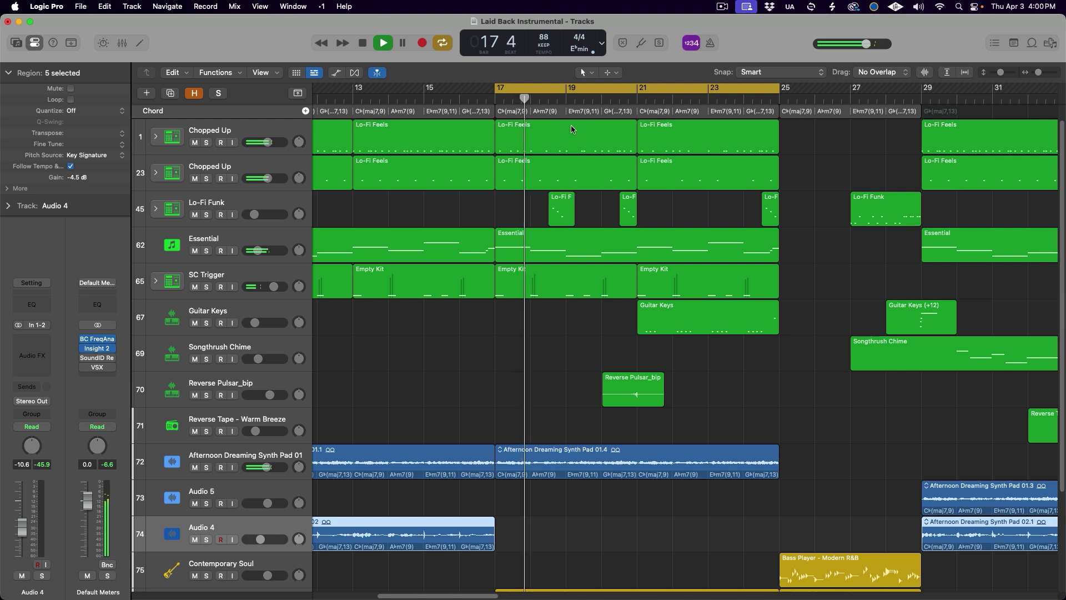
pyautogui.click(404, 44)
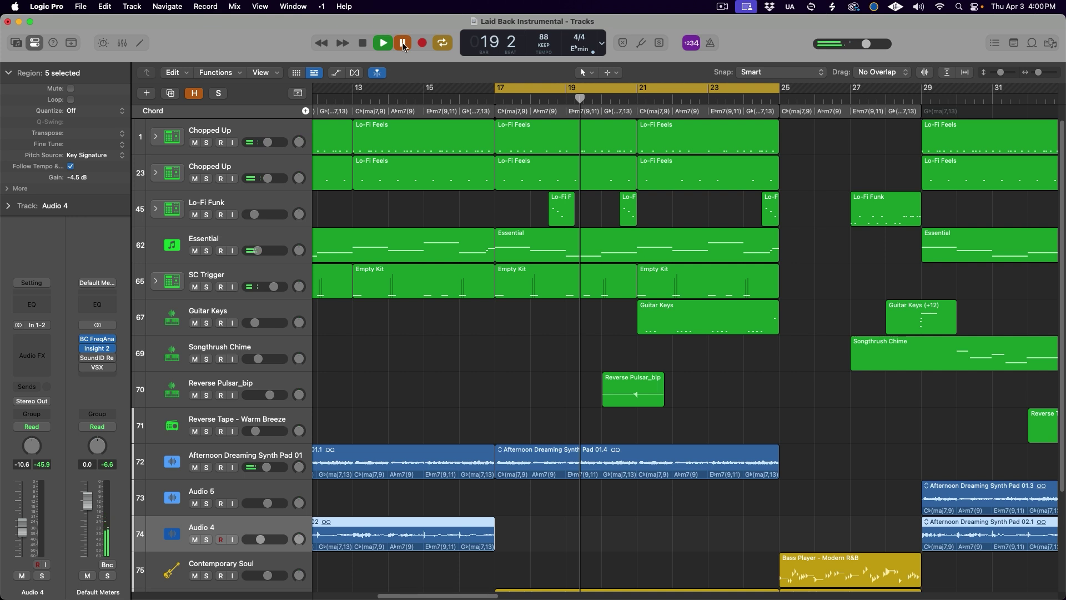
pyautogui.click(403, 44)
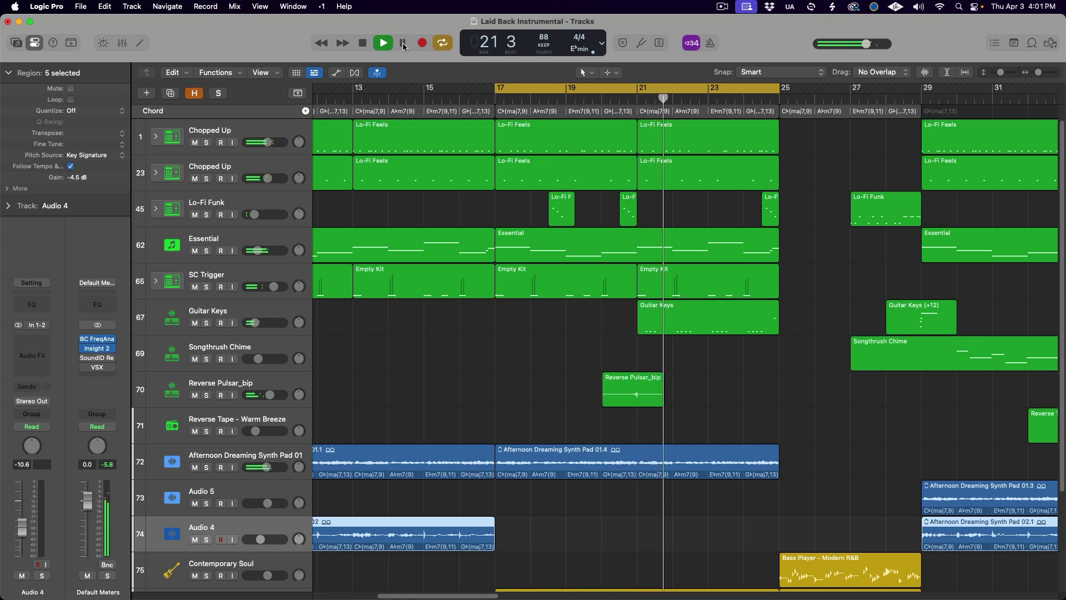
pyautogui.press('space')
# Step: Add the Go to Beginning control to the control bar and use it to return the playhead to the project start
pyautogui.rightClick(222, 40)
pyautogui.click(223, 42)
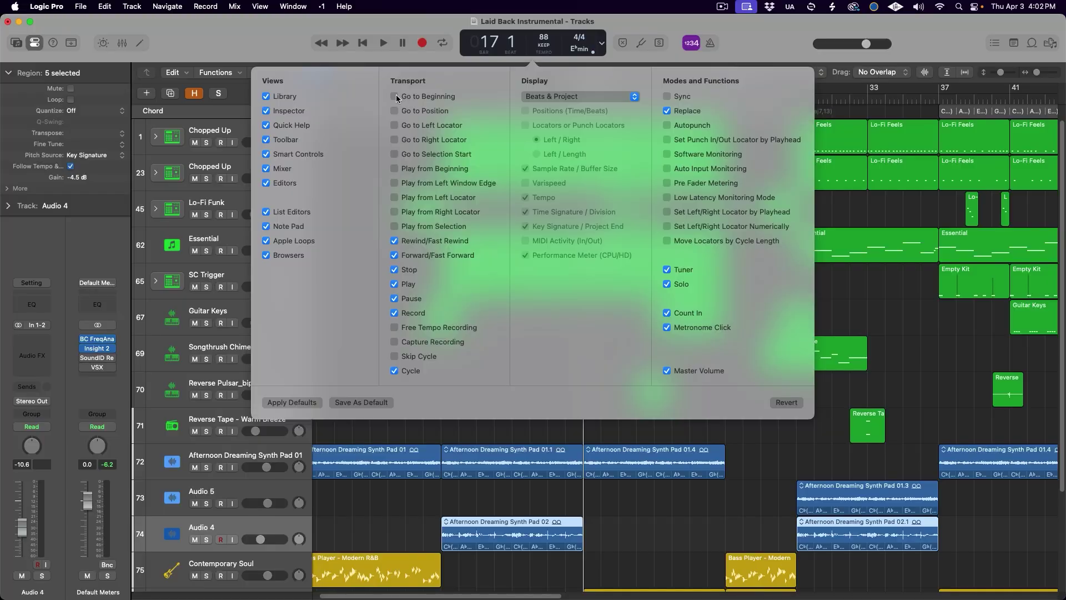
pyautogui.click(395, 97)
pyautogui.click(382, 24)
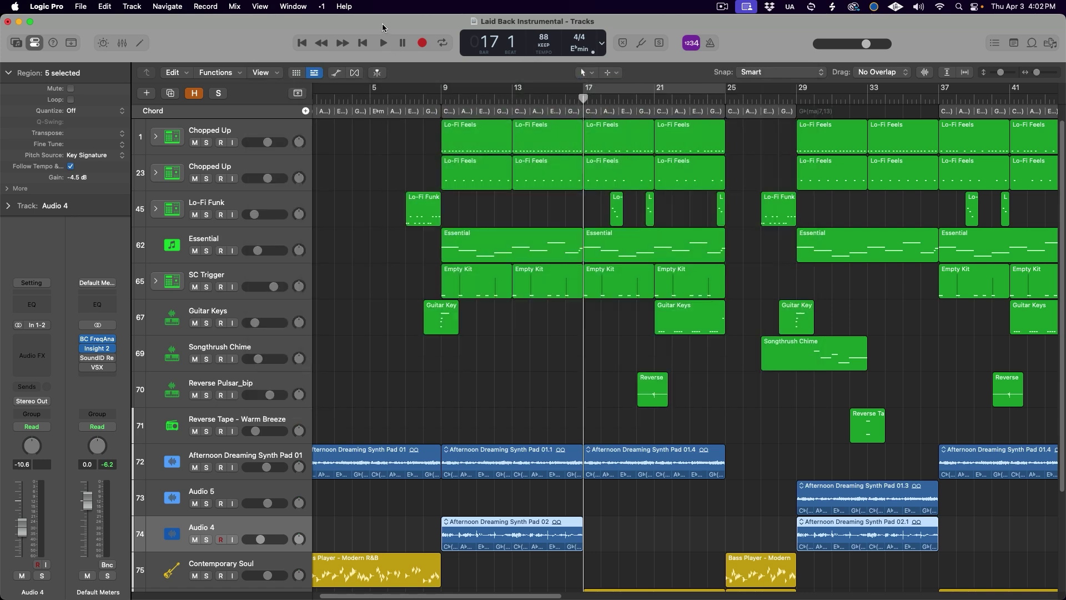
pyautogui.click(302, 42)
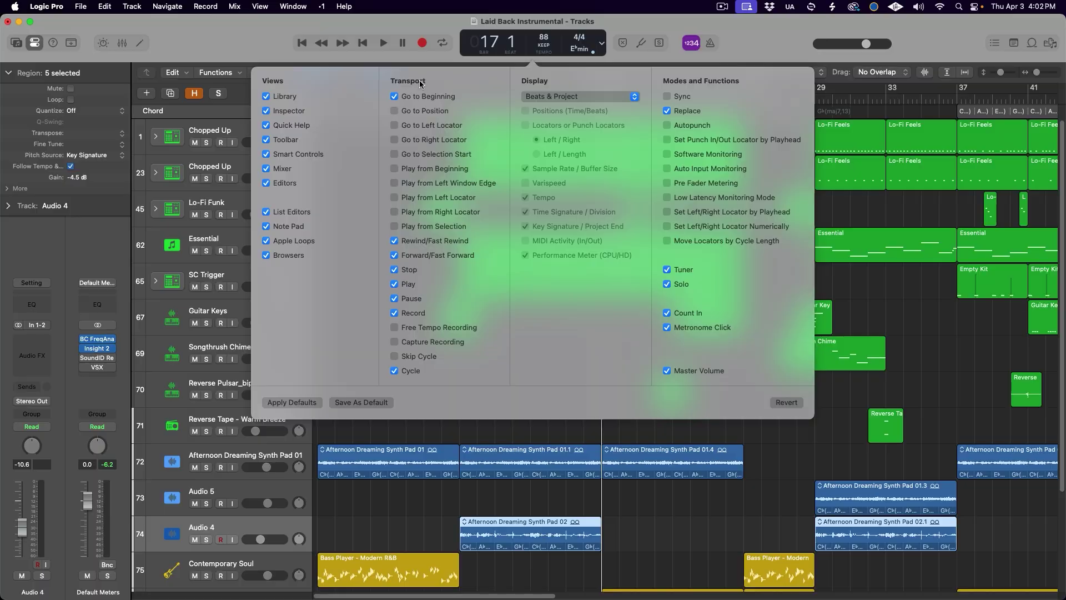
# Step: Replace Go to Beginning with the Go to Position control and use it to move the playhead to bar 22
pyautogui.click(411, 97)
pyautogui.click(411, 111)
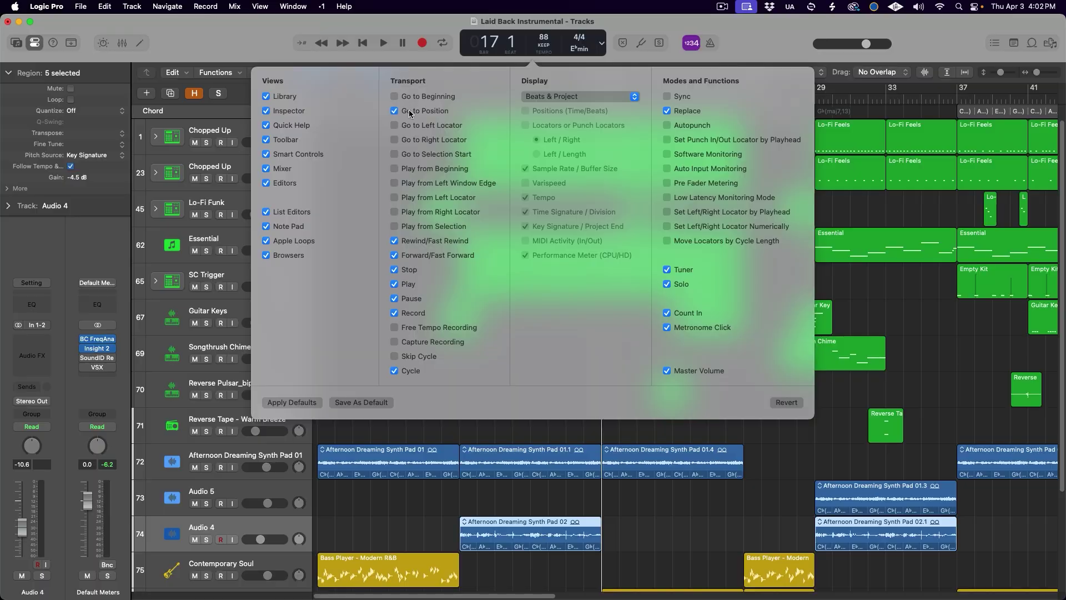
pyautogui.click(244, 41)
pyautogui.click(301, 44)
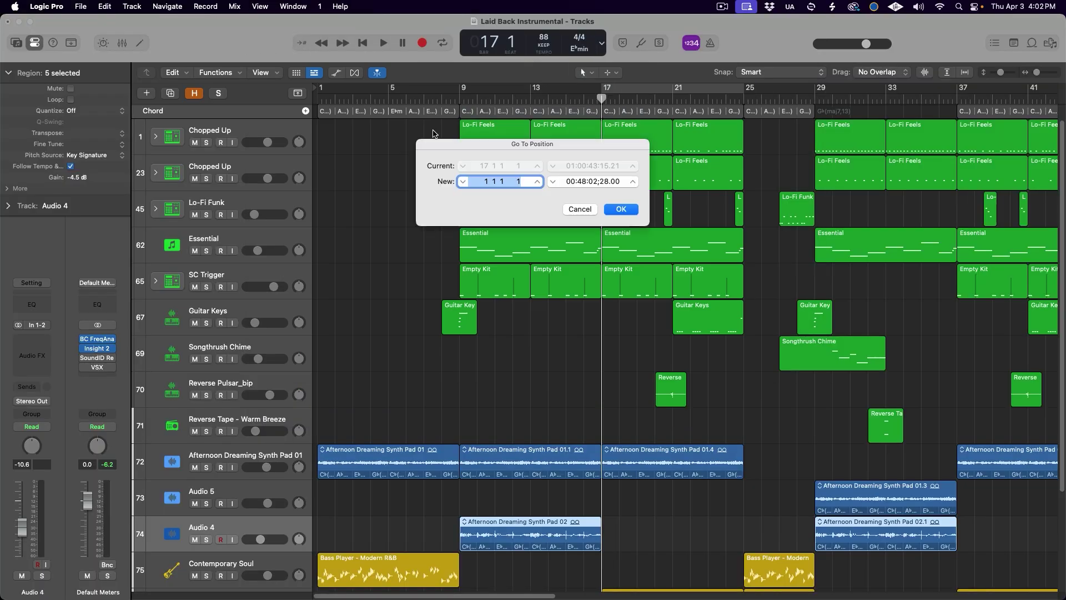
pyautogui.write('22')
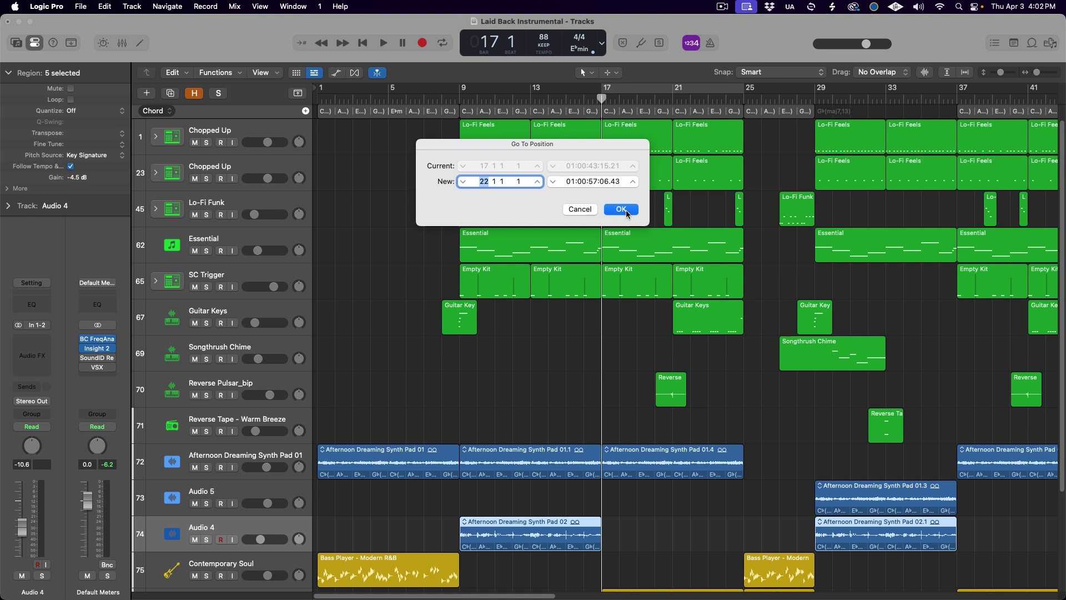
pyautogui.click(609, 209)
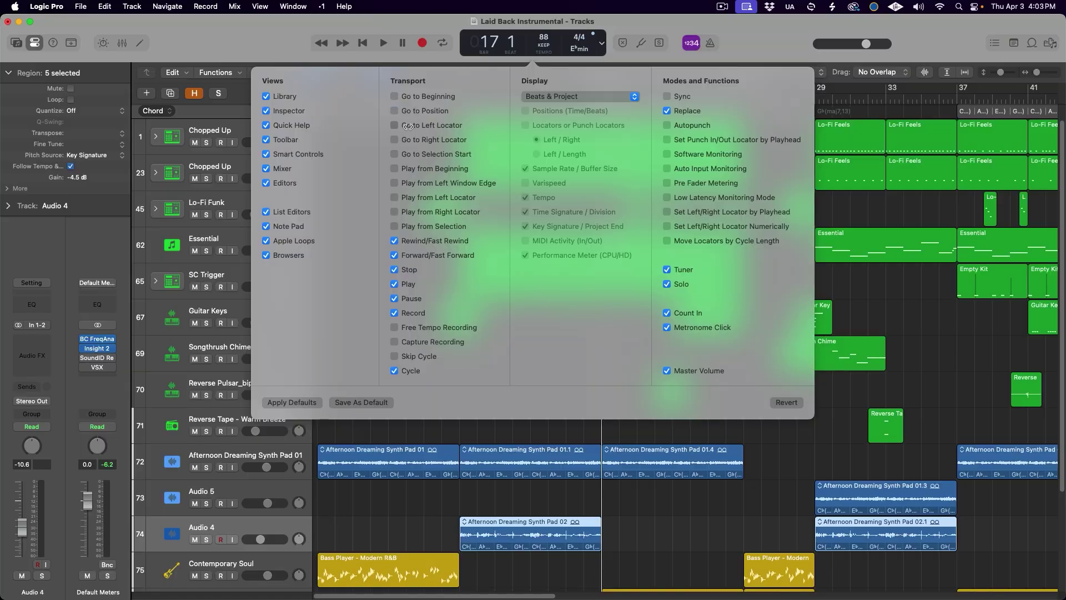
# Step: Add the Go to Left Locator control and use it to move the playhead to the left locator
pyautogui.click(407, 127)
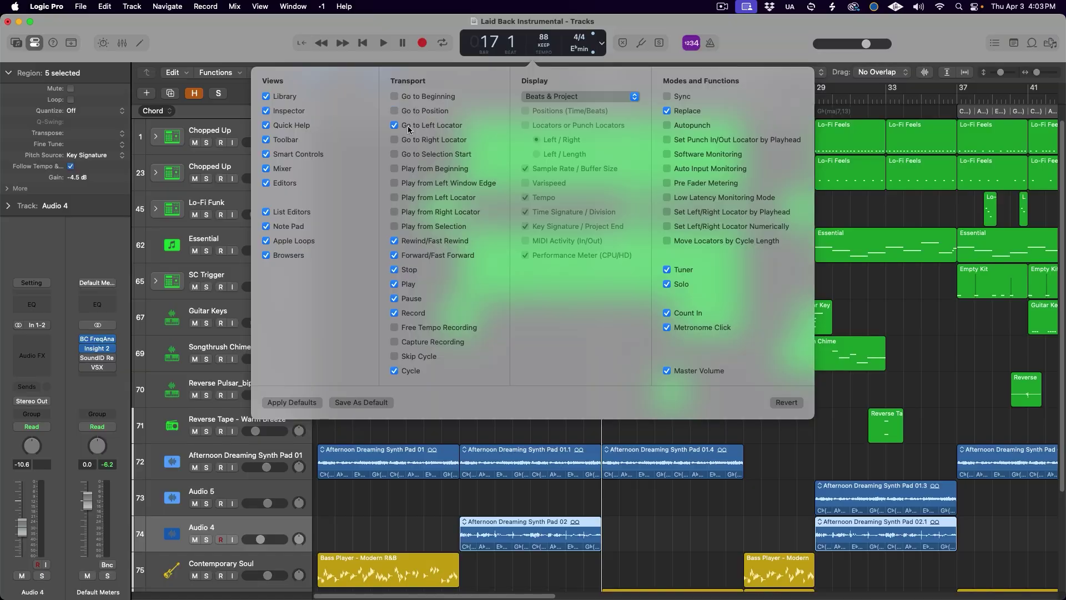
pyautogui.click(265, 33)
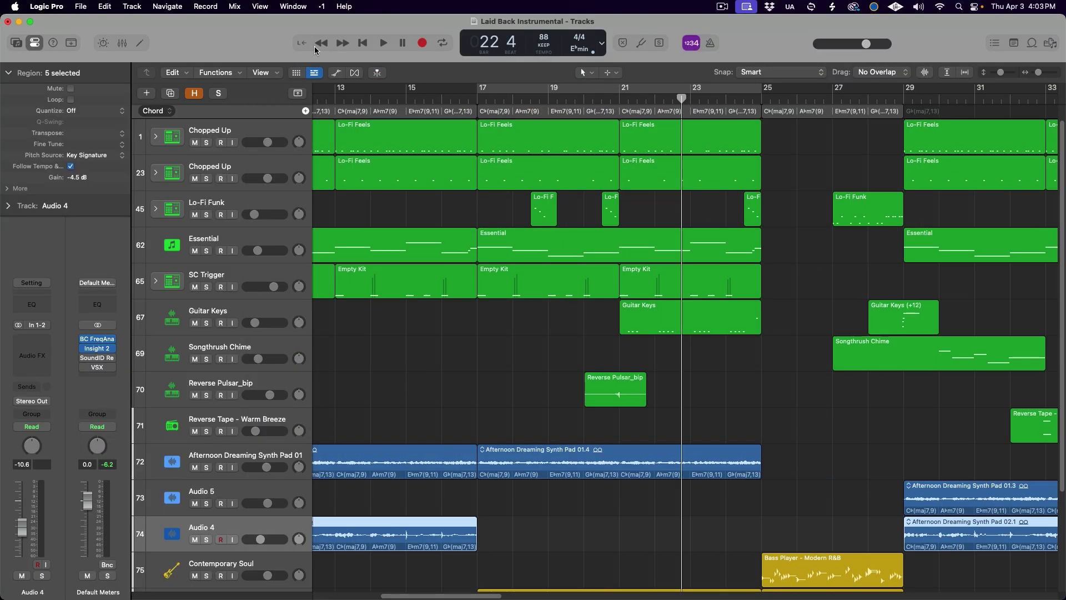
pyautogui.click(303, 45)
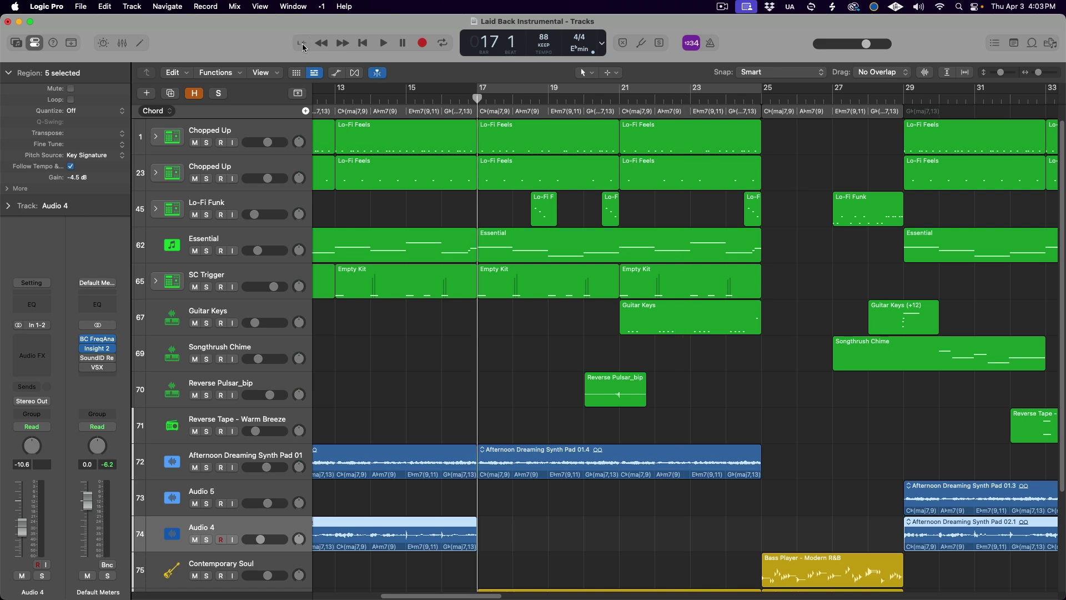
# Step: Replace Go to Left Locator with Go to Right Locator and move the playhead to the right locator
pyautogui.rightClick(254, 48)
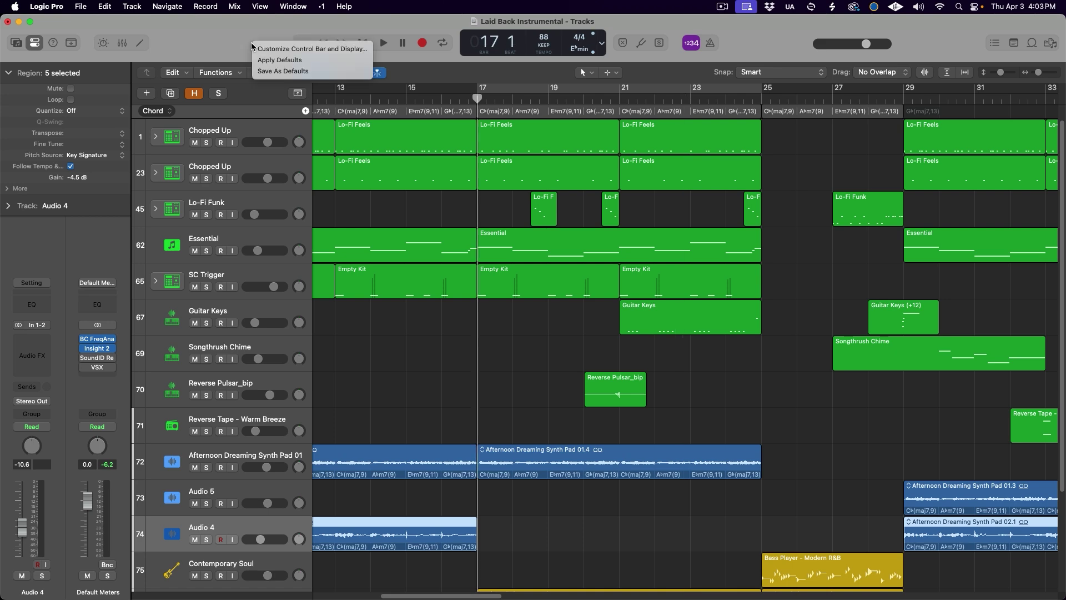
pyautogui.click(256, 49)
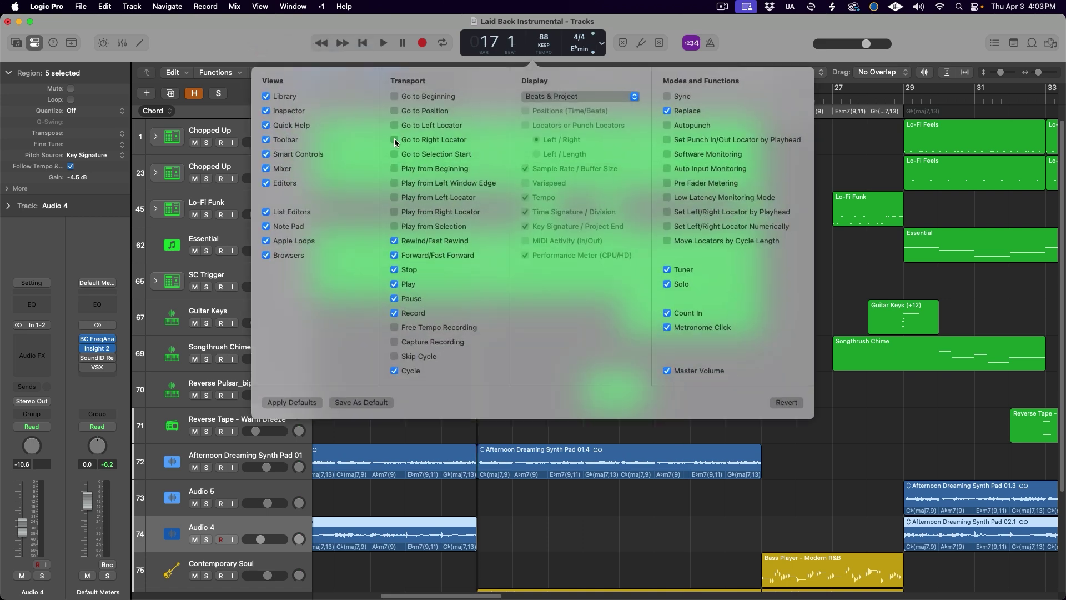
pyautogui.click(254, 41)
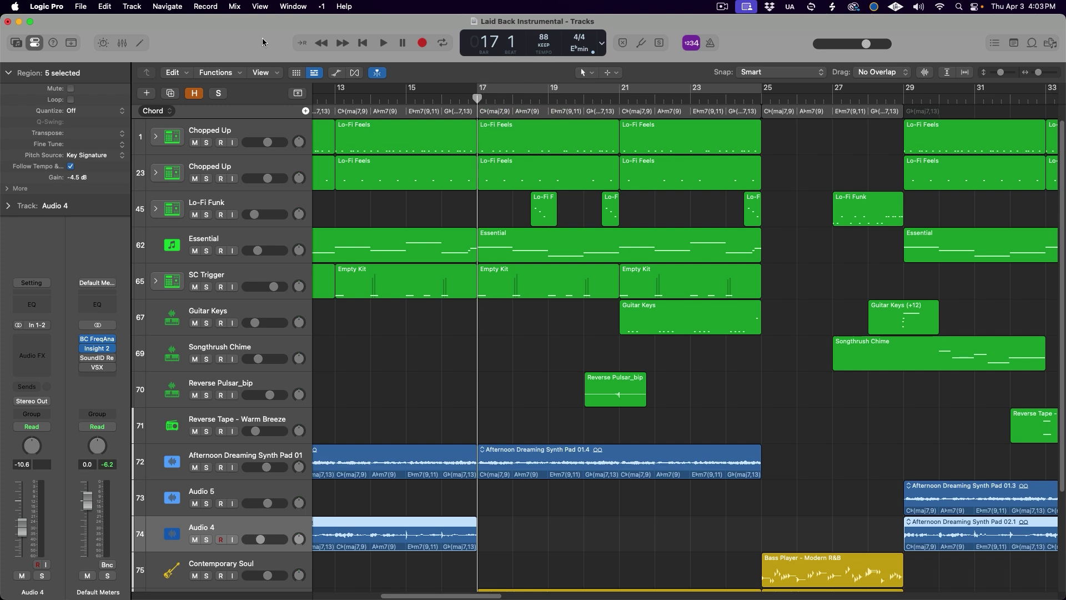
pyautogui.click(303, 45)
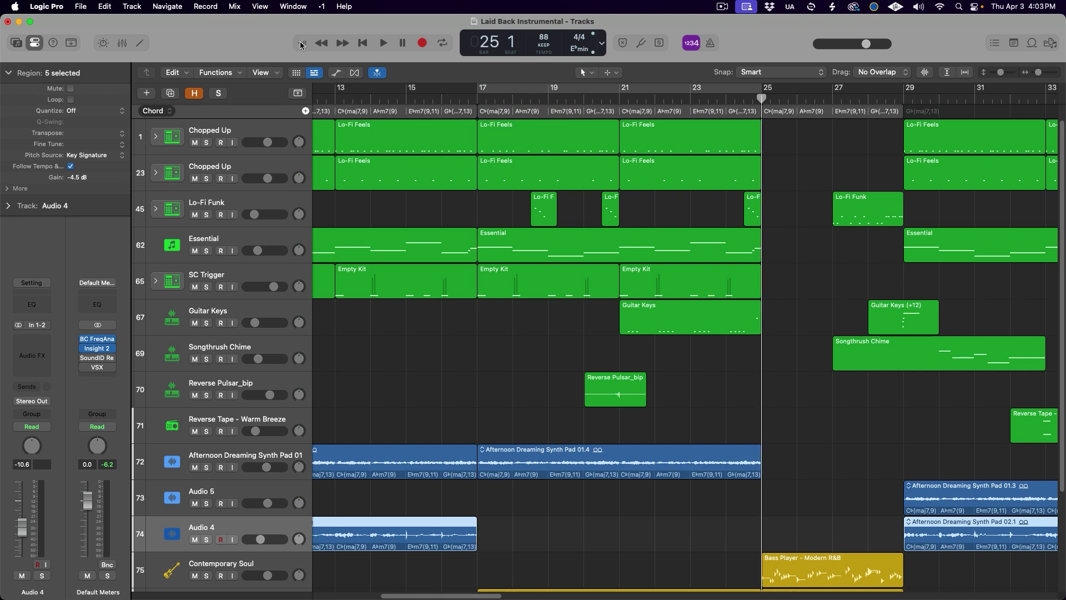
# Step: Switch to the Go to Selection Start control and move the playhead to the start of track 1's Lo-Fi Feels region at bar 13
pyautogui.rightClick(303, 44)
pyautogui.click(311, 53)
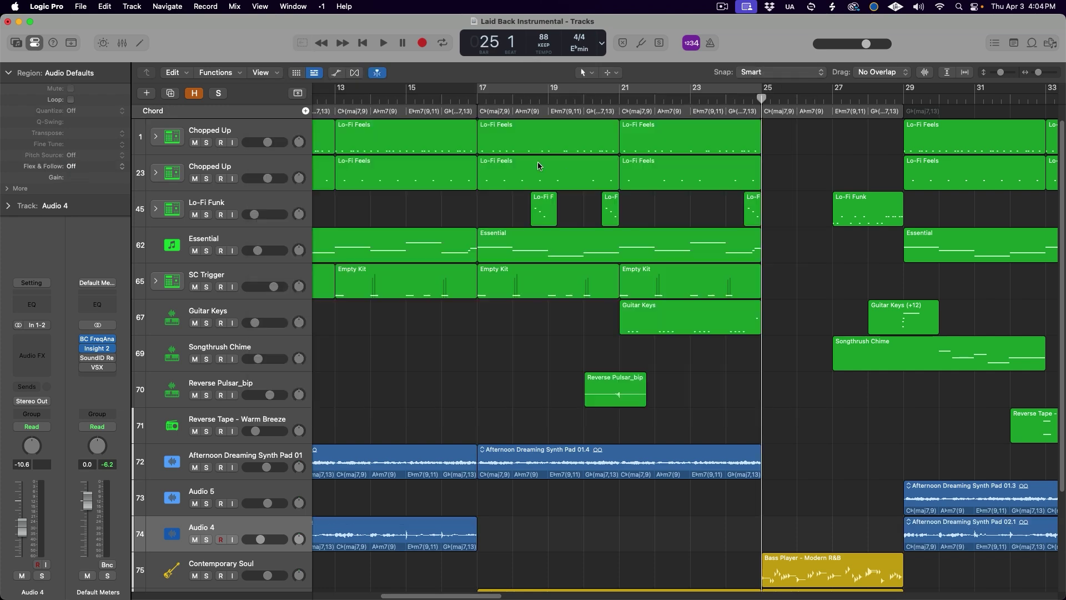
pyautogui.press('Escape')
pyautogui.click(362, 137)
pyautogui.click(303, 45)
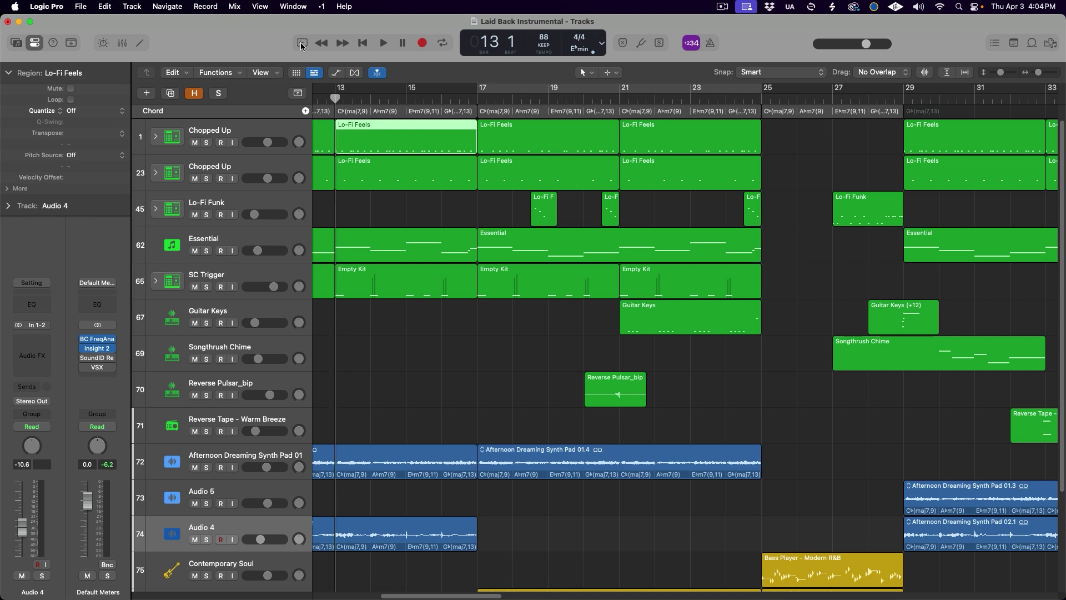
# Step: Replace Go to Selection Start with Play from Beginning and start playback from the project start
pyautogui.rightClick(303, 45)
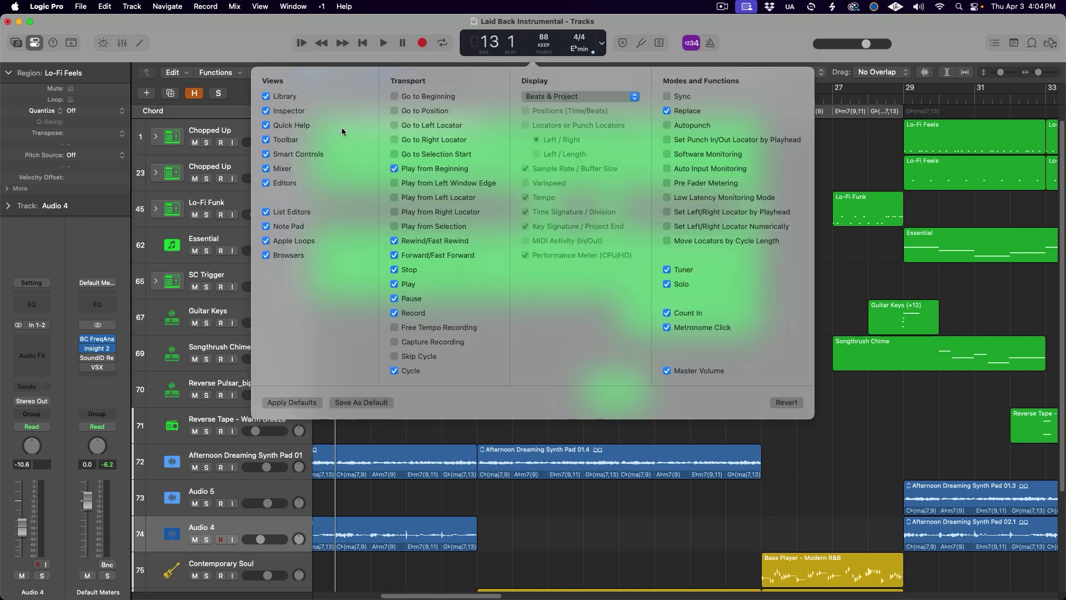
pyautogui.click(252, 46)
pyautogui.press('super+Left')
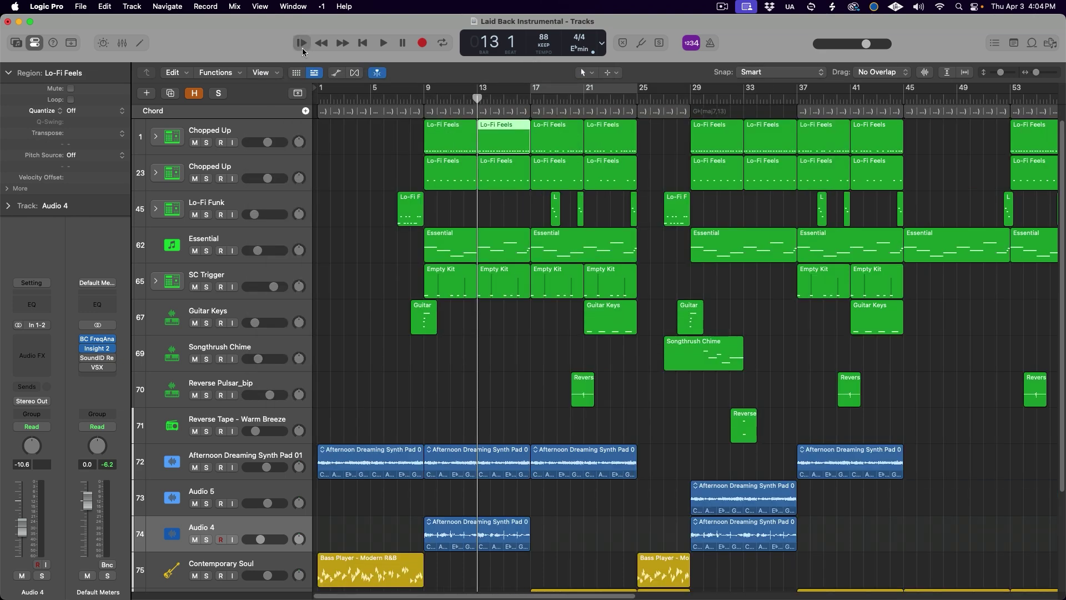
pyautogui.click(302, 45)
# Step: Replace Play from Beginning with Play from Left Window Edge and play with bar 17 at the window's edge
pyautogui.rightClick(302, 48)
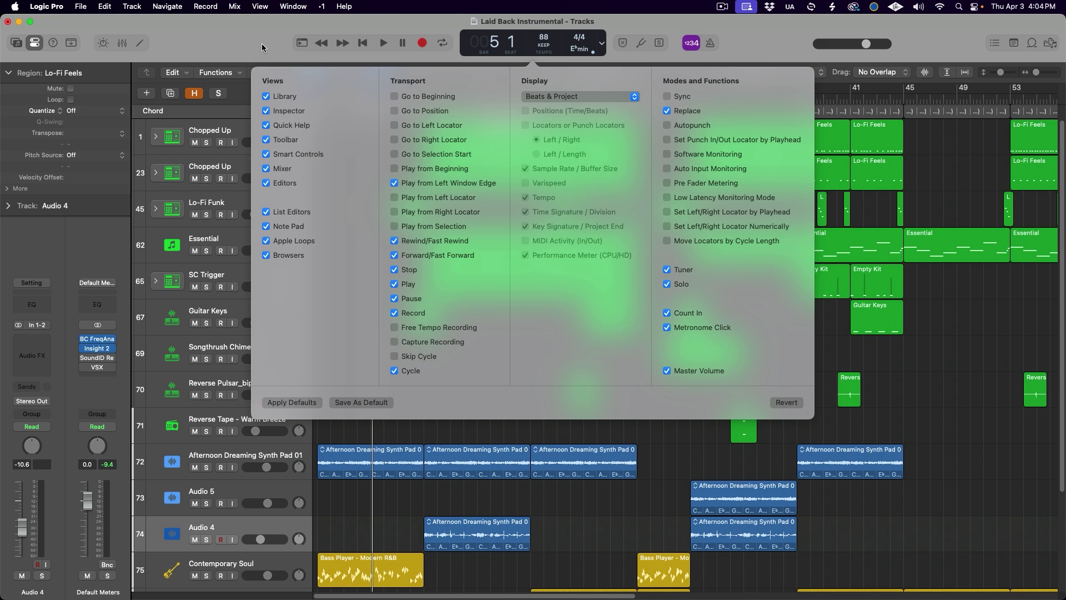
pyautogui.click(261, 28)
pyautogui.hscroll(10, 440, 118)
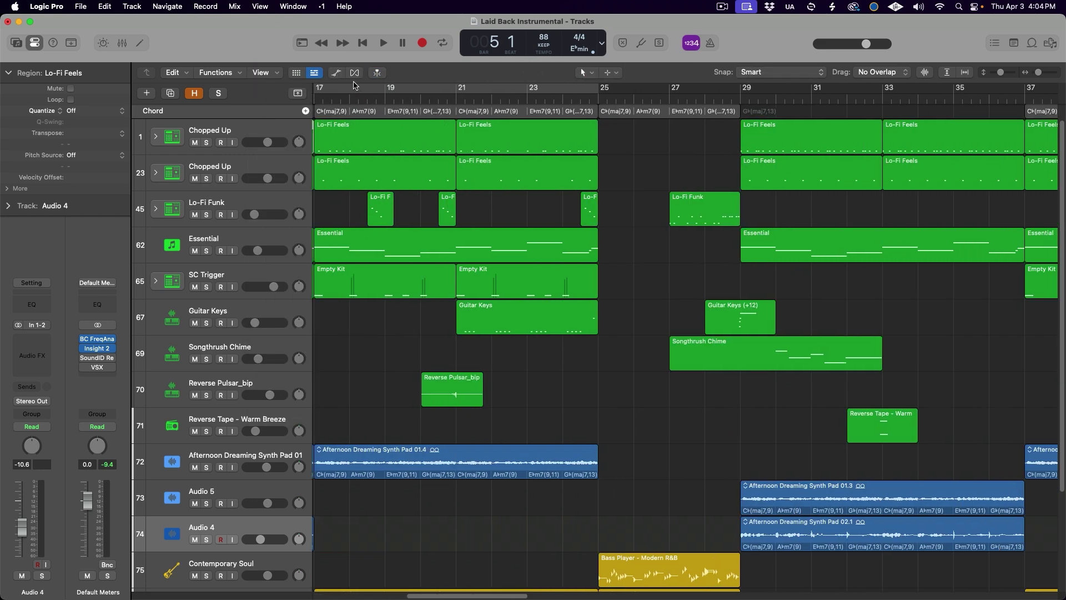
pyautogui.click(303, 43)
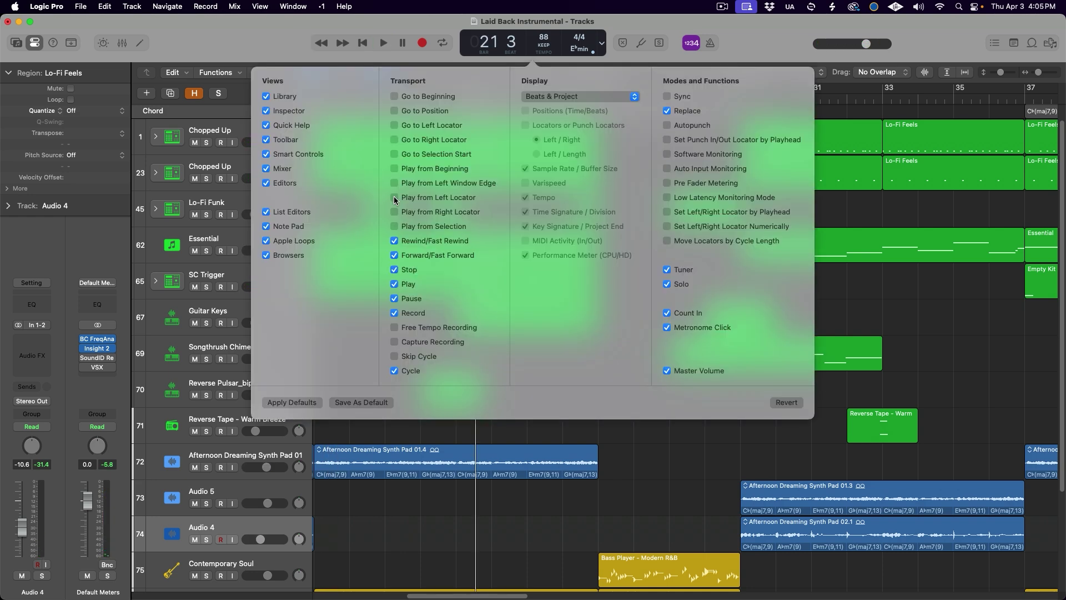
# Step: Add the Play from Left Locator control and start playback from the left locator
pyautogui.click(394, 198)
pyautogui.click(263, 32)
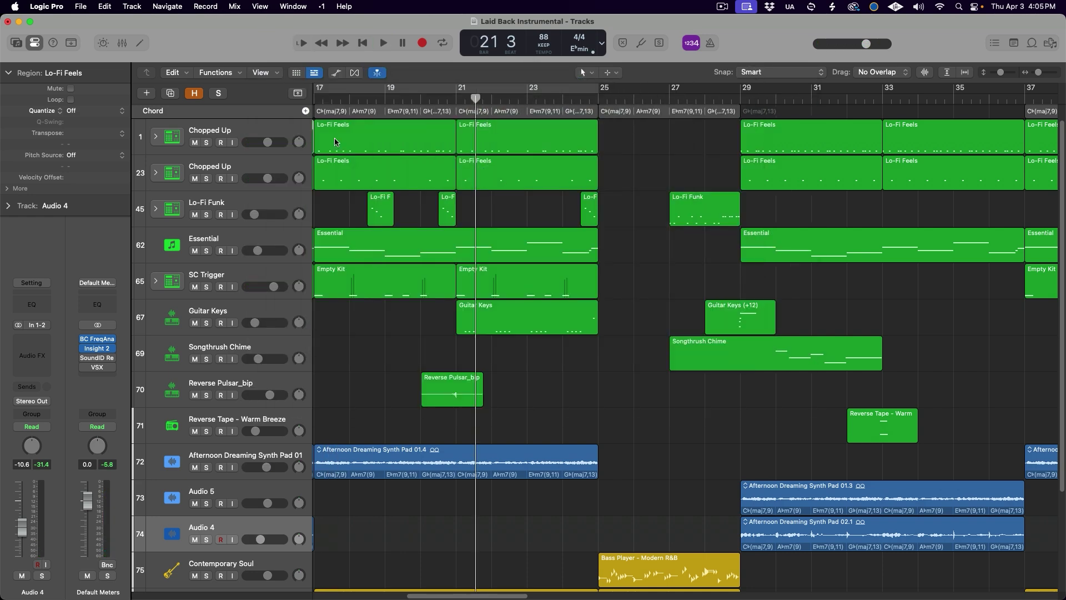
pyautogui.hscroll(-5, 416, 182)
pyautogui.hscroll(-2, 416, 183)
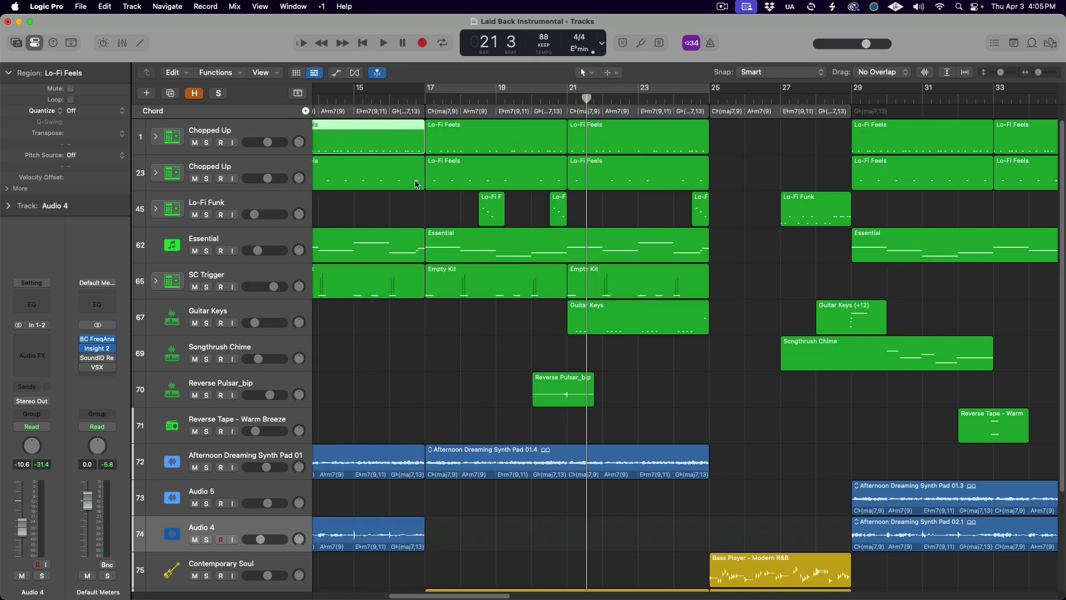
pyautogui.click(302, 42)
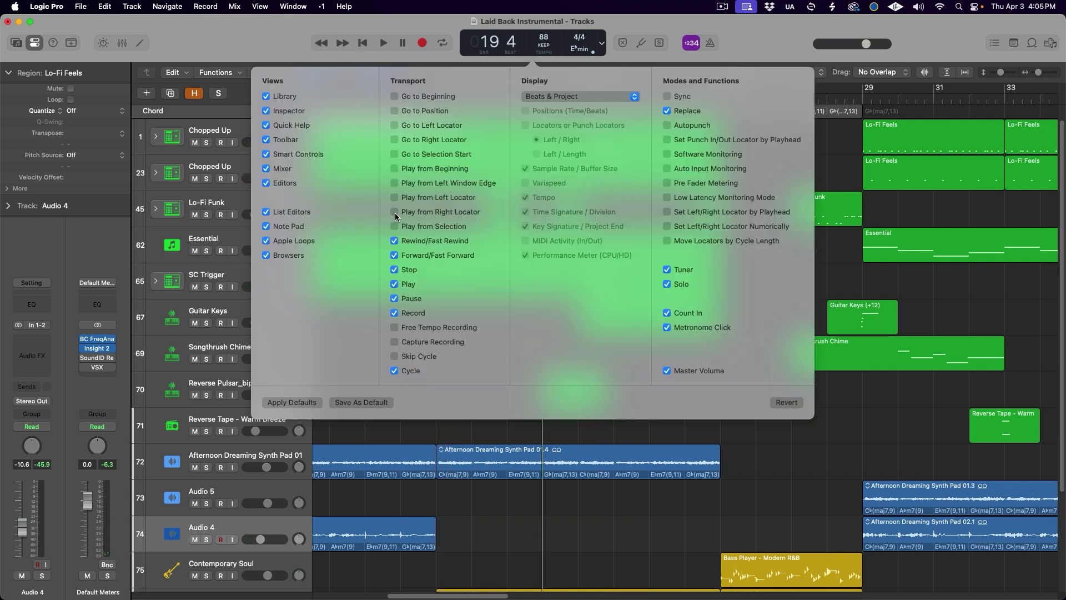
# Step: Add the Play from Right Locator control and start playback from the right locator
pyautogui.click(395, 212)
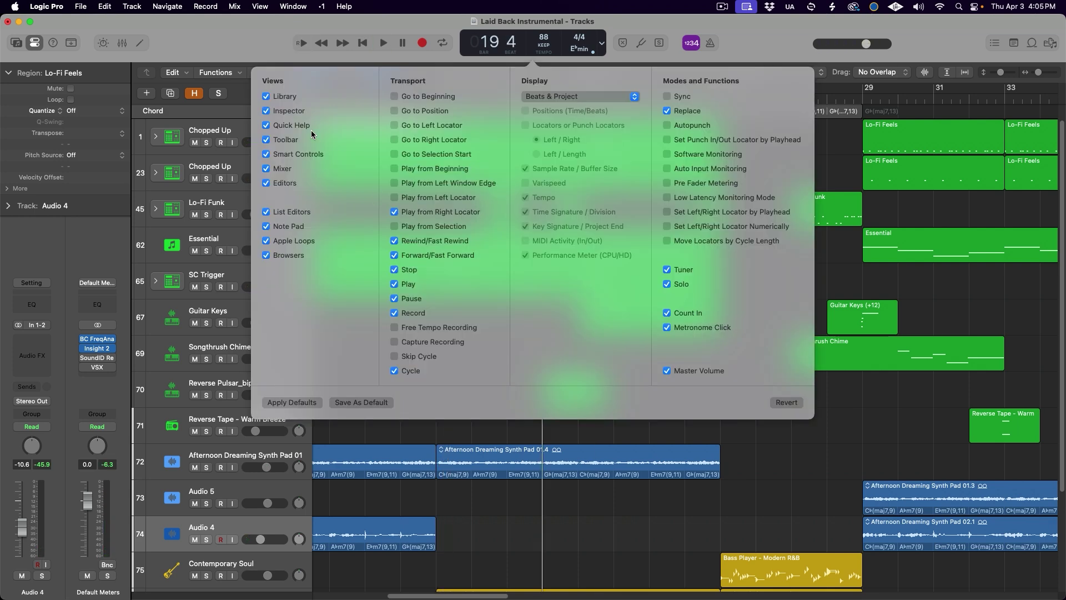
pyautogui.click(246, 33)
pyautogui.click(302, 42)
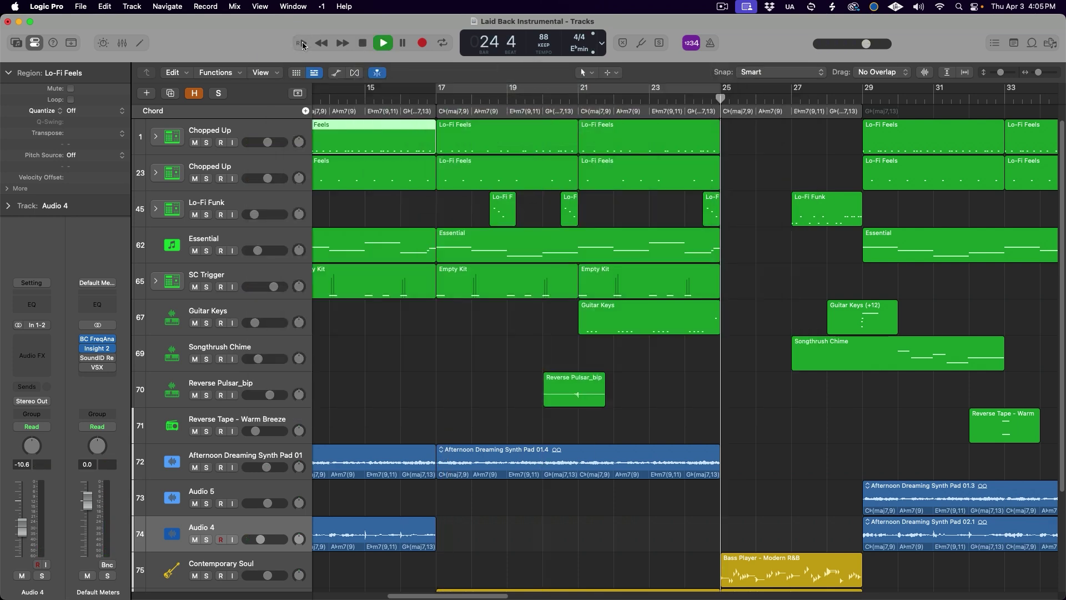
# Step: Replace Play from Right Locator with Play from Selection and trigger playback from the selected Lo-Fi Feels region
pyautogui.click(395, 212)
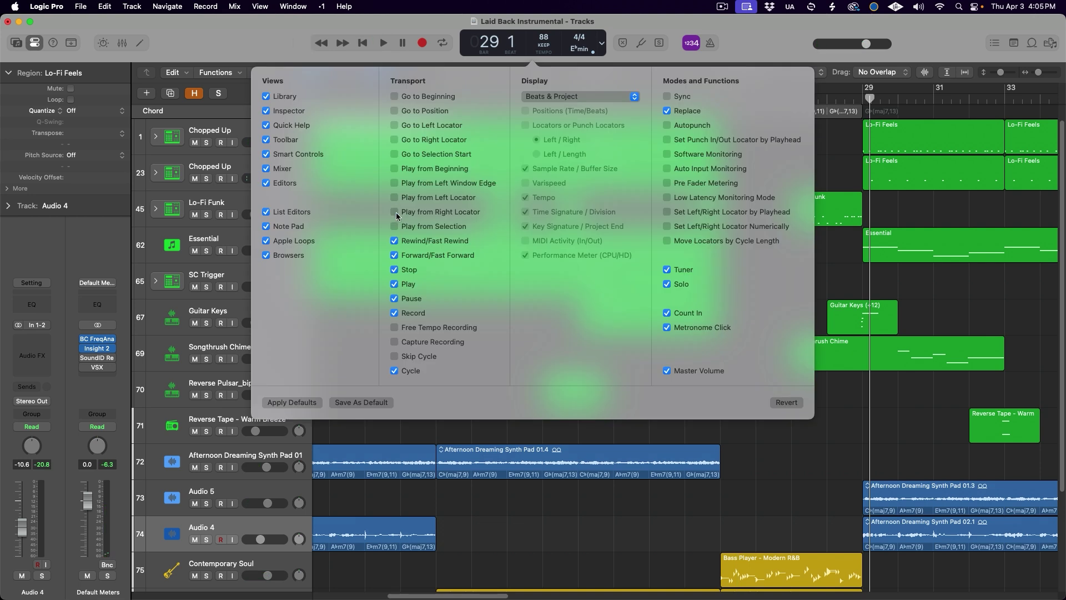
pyautogui.click(395, 227)
pyautogui.click(258, 29)
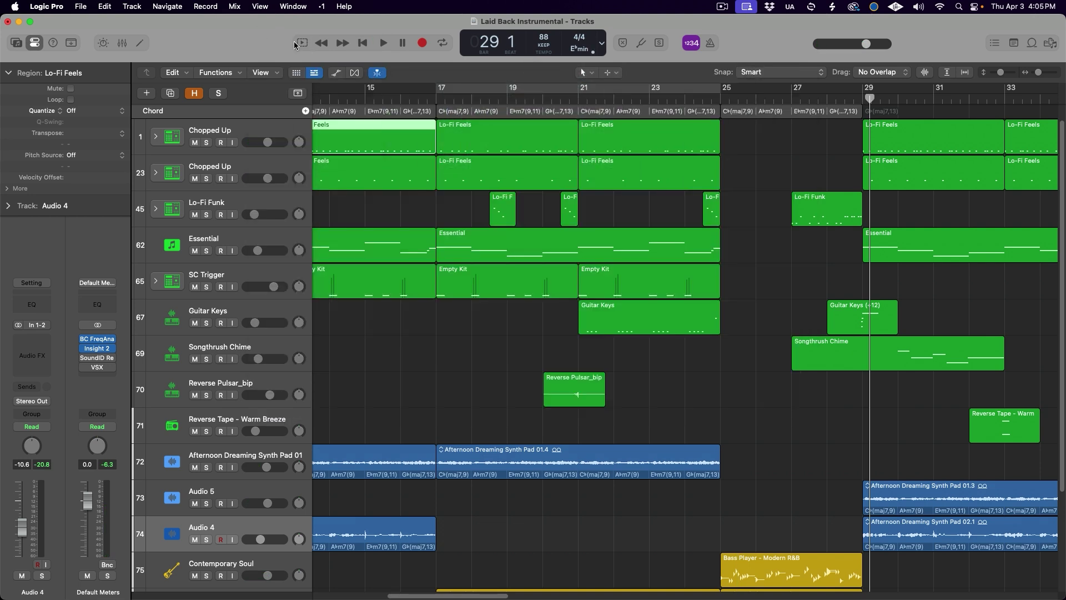
pyautogui.click(302, 42)
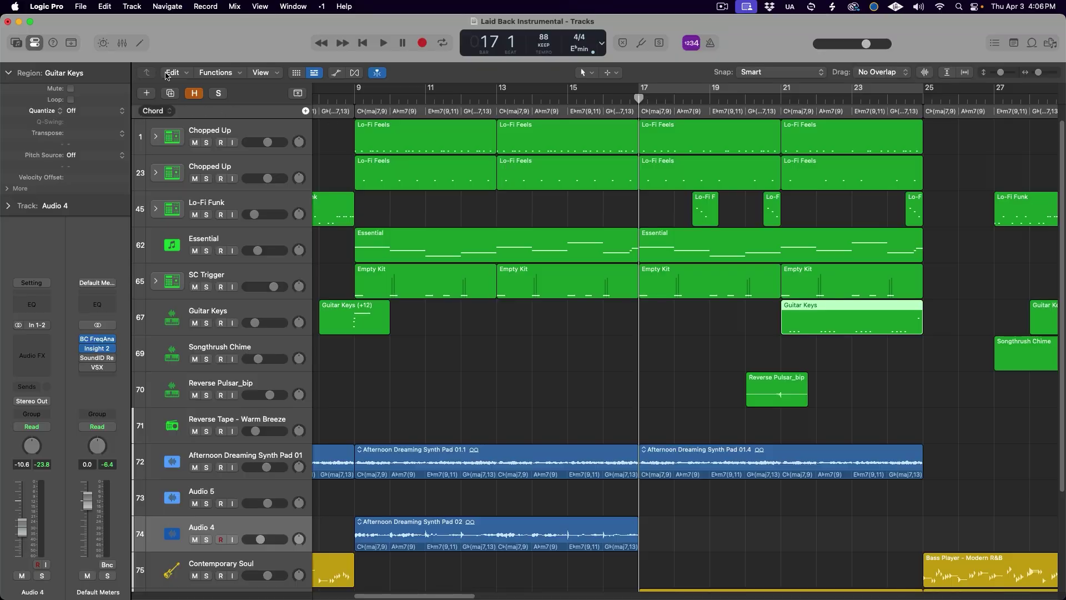
# Step: Open the key command assignments and search for "play from left locator"
pyautogui.click(61, 5)
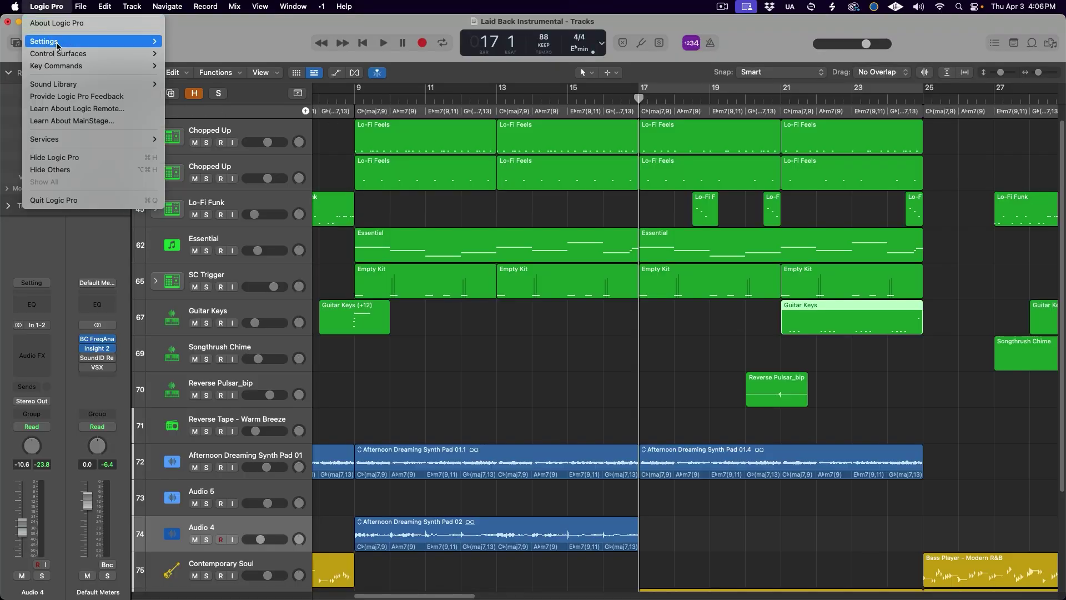
pyautogui.moveTo(57, 65)
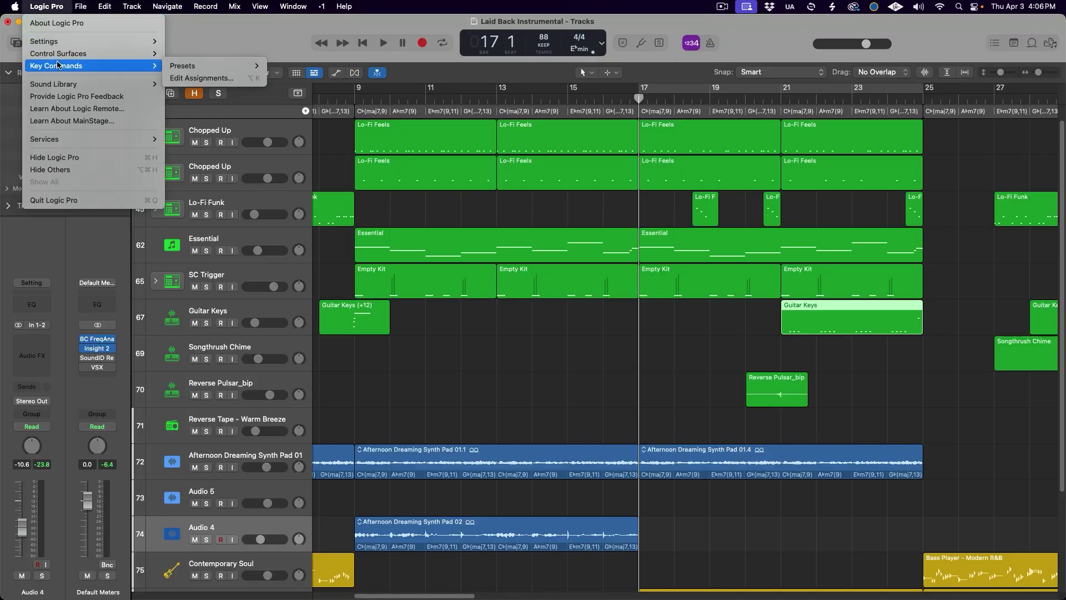
pyautogui.click(185, 78)
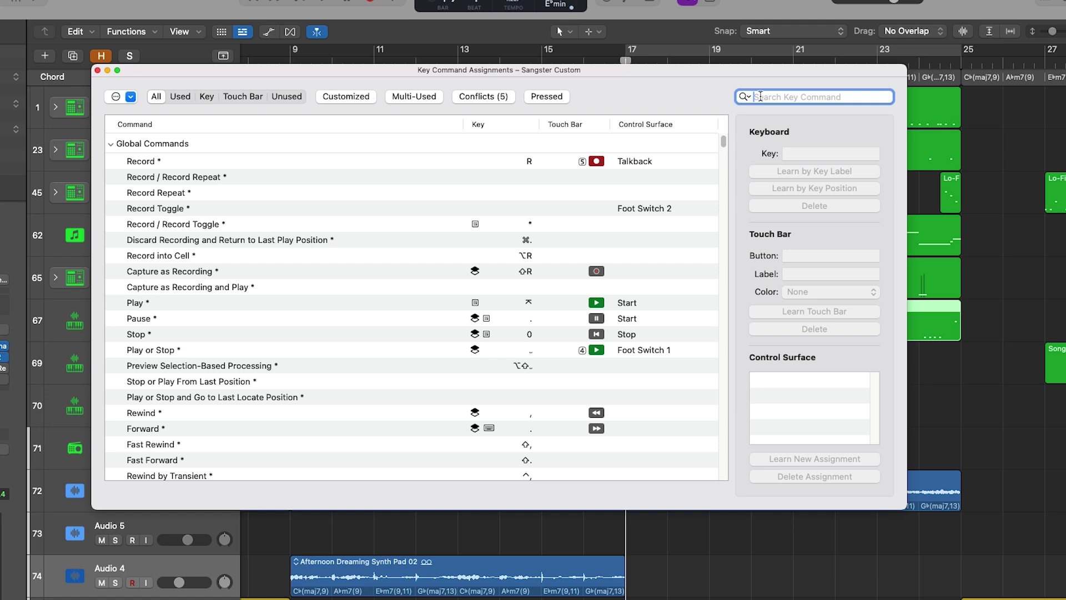
pyautogui.write('play from left ')
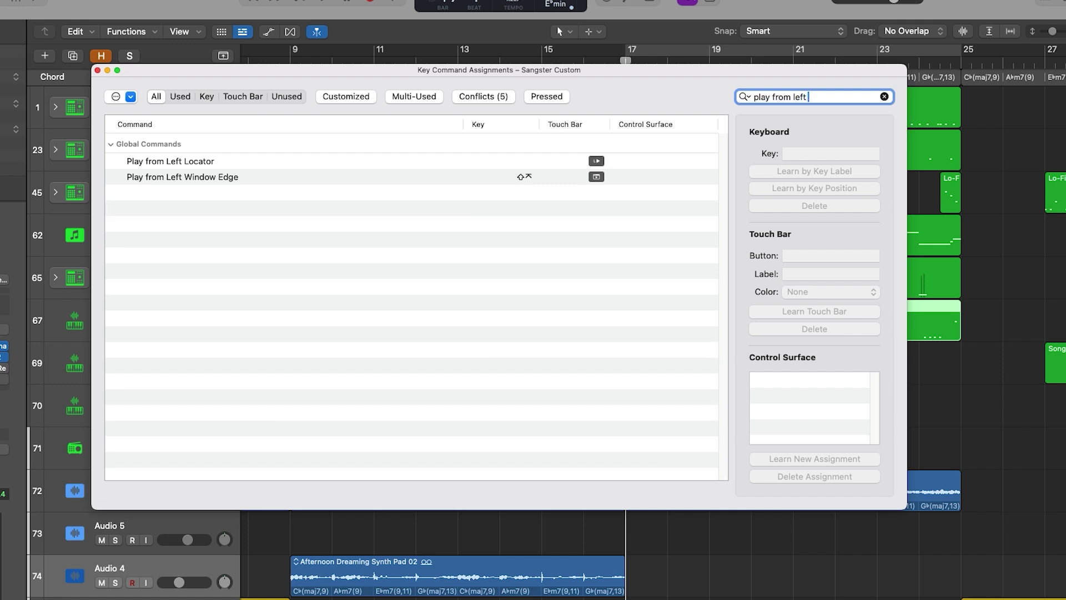
pyautogui.write('locator')
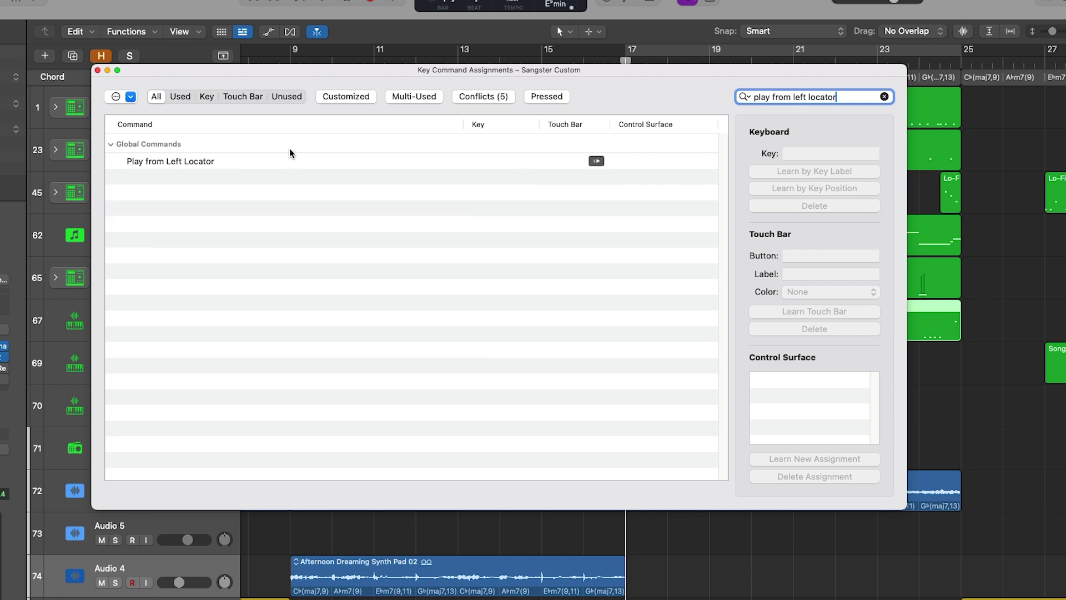
# Step: Try to assign R by key position to the Play from Left Locator command, keeping R assigned to Record
pyautogui.click(231, 162)
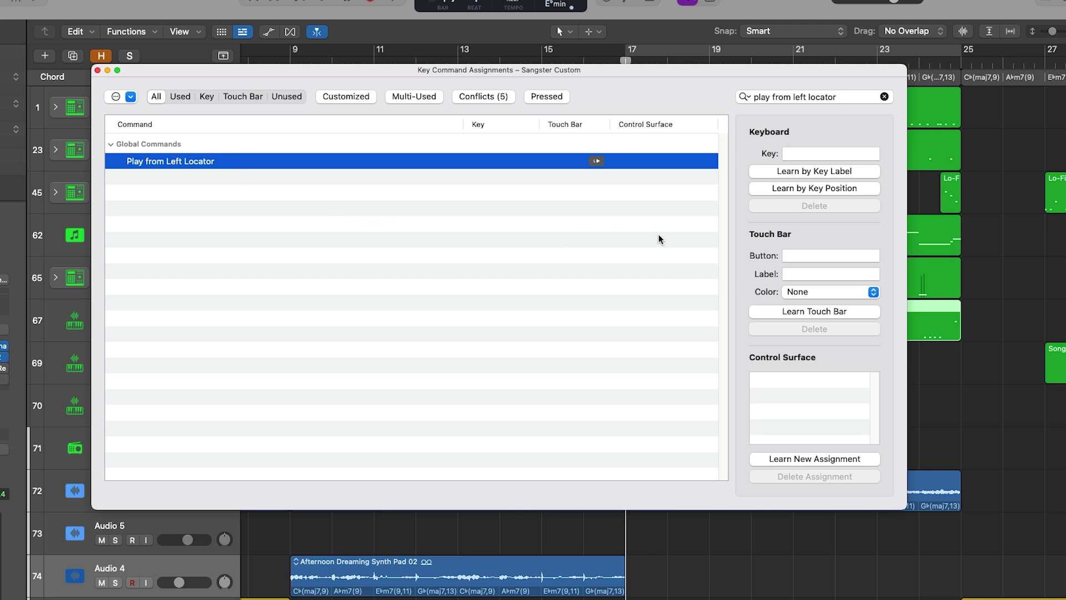
pyautogui.click(786, 192)
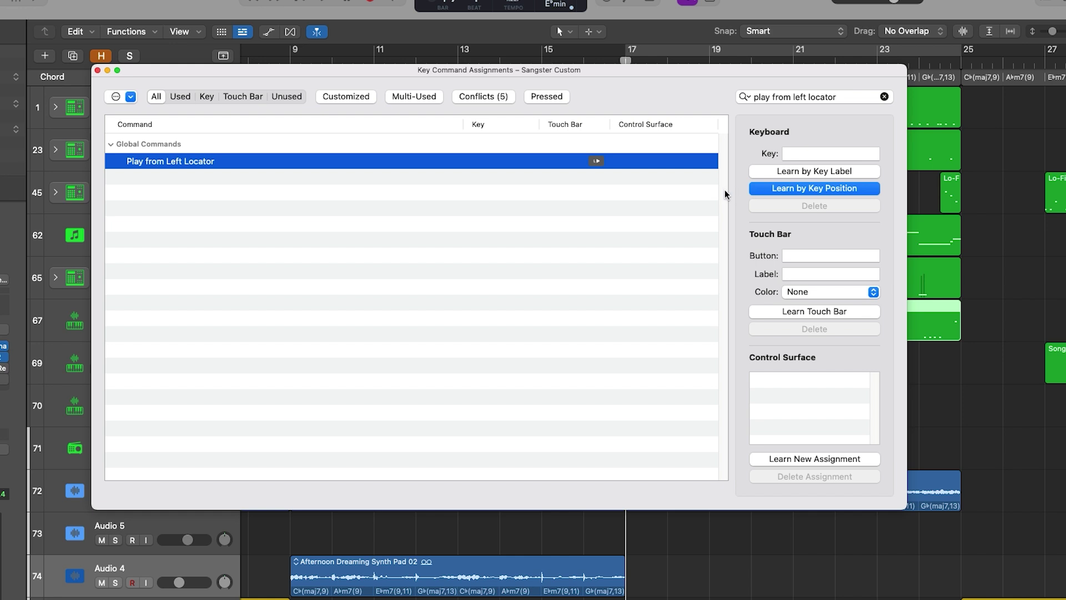
pyautogui.press('r')
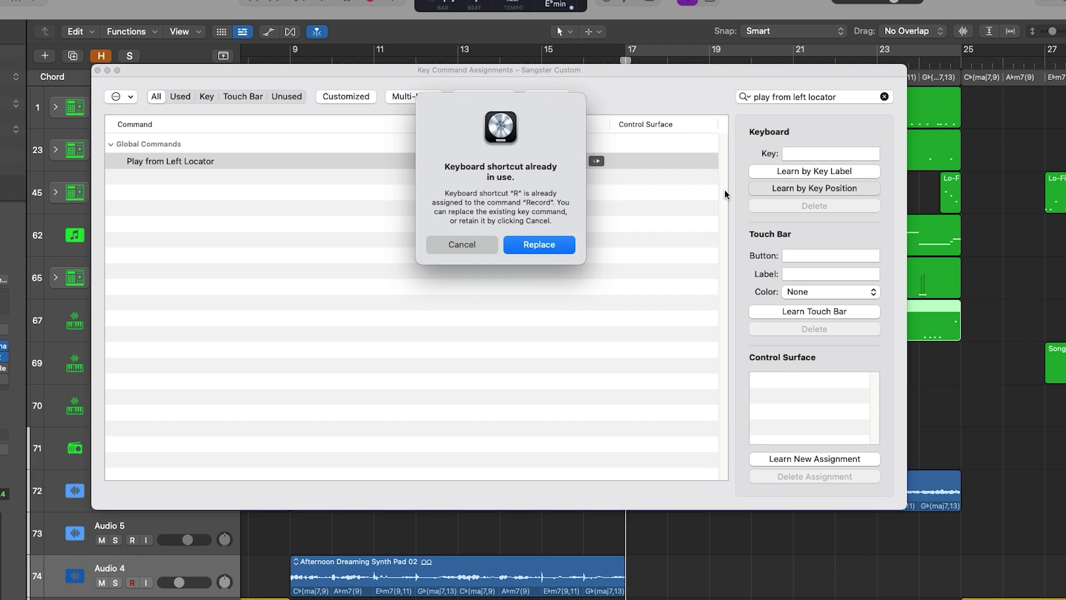
pyautogui.click(461, 246)
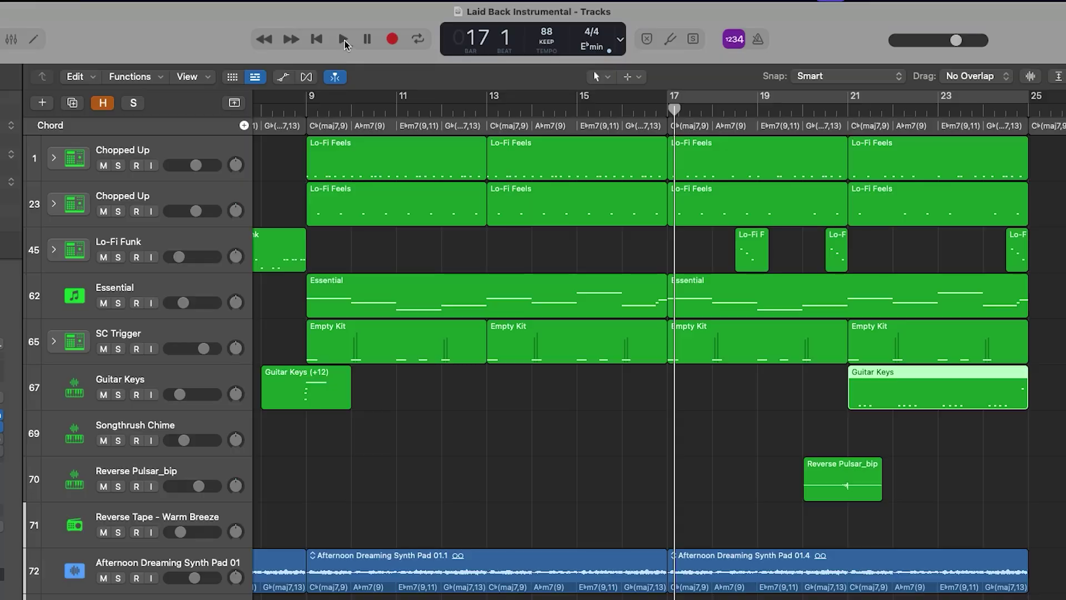
# Step: Enable Play From Cycle for the Play control and play from the activated cycle area between bars 17 and 25
pyautogui.rightClick(343, 40)
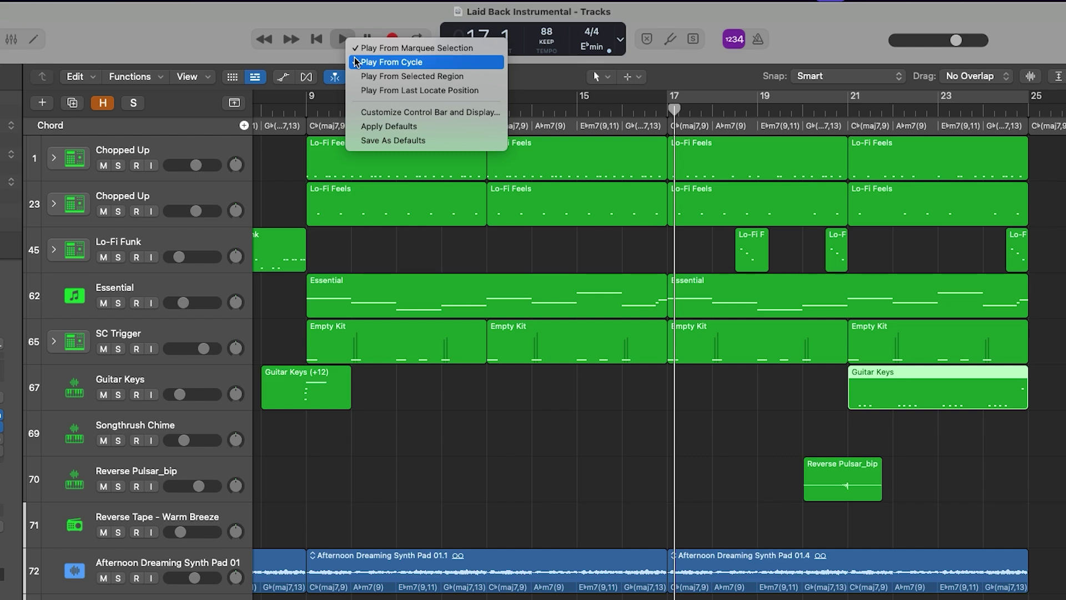
pyautogui.click(357, 62)
pyautogui.click(704, 104)
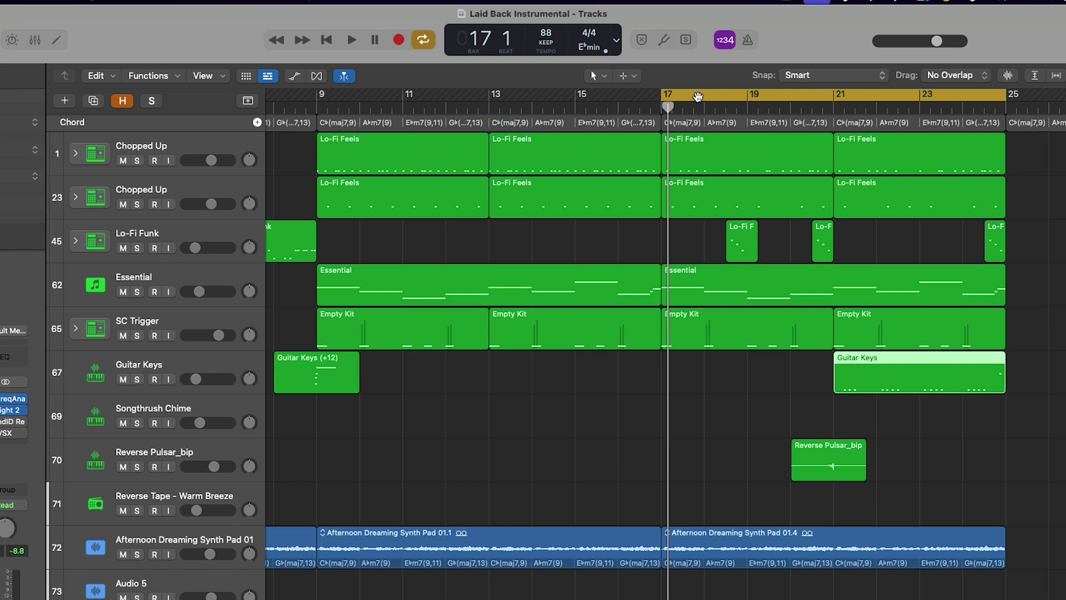
pyautogui.press('space')
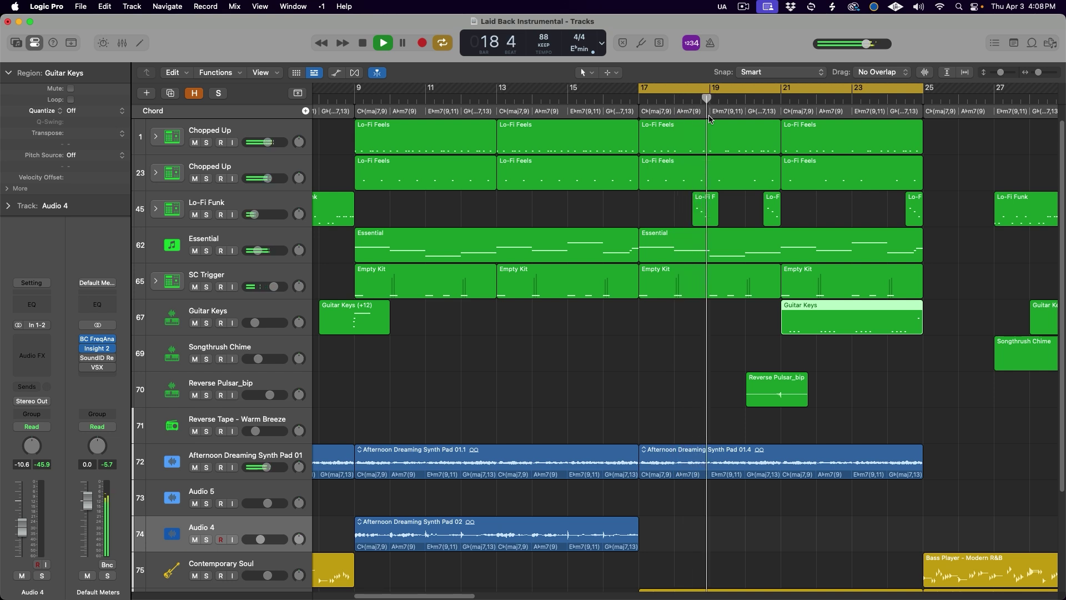
pyautogui.press('space')
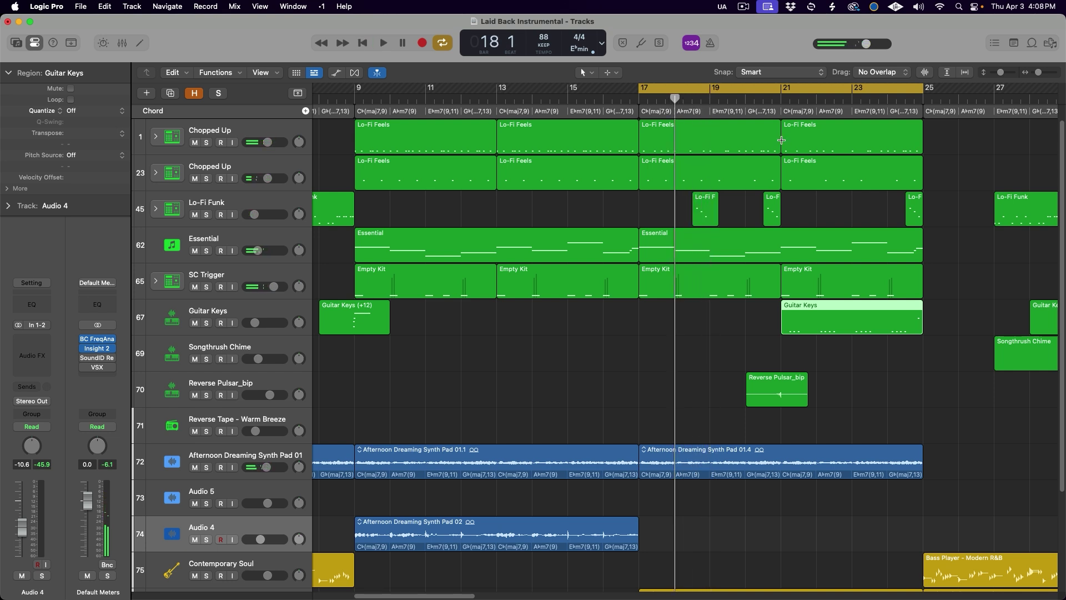
# Step: Marquee-select bars 21 to 23 of track 1's Lo-Fi Feels region and play from the selection
pyautogui.moveTo(780, 140); pyautogui.dragTo(851, 144)
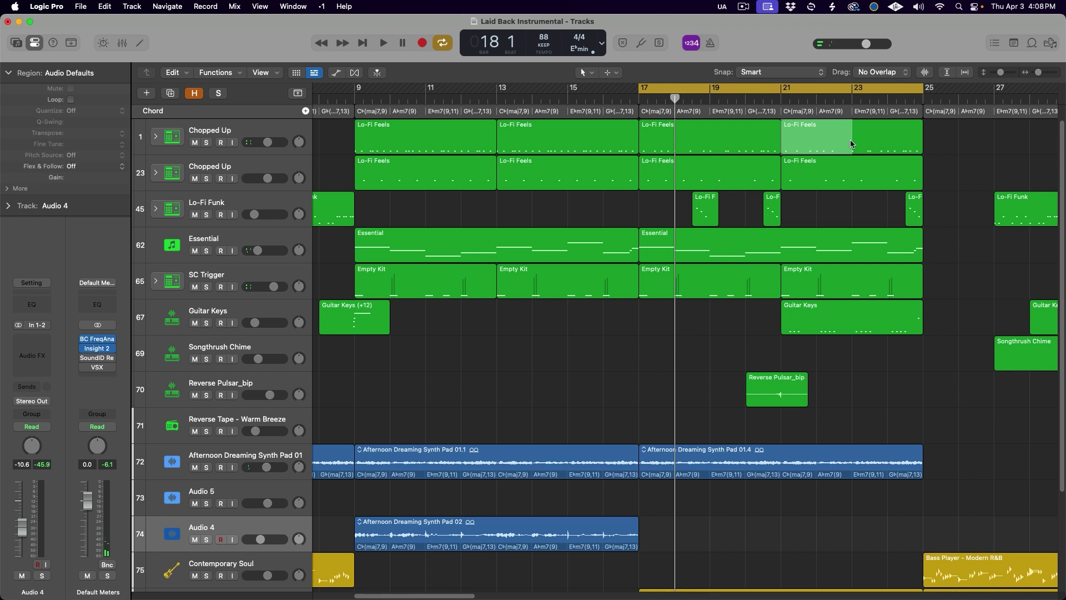
pyautogui.press('space')
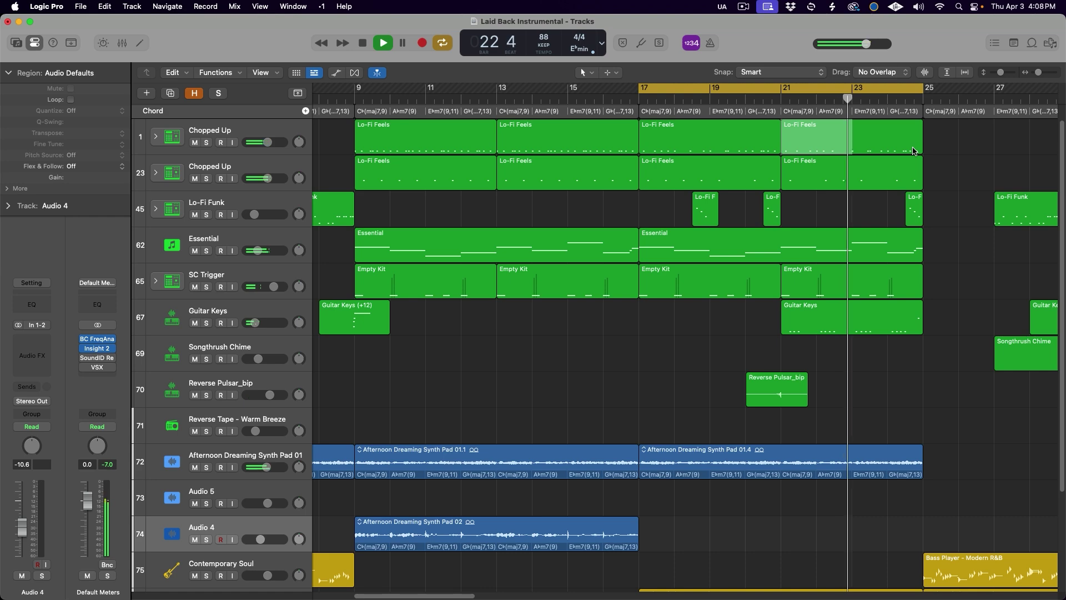
pyautogui.moveTo(680, 350); pyautogui.dragTo(716, 357)
# Step: Enable Play From Selected Region and play from track 1's Lo-Fi Feels region at bar 9, and select the Guitar Keys region at bar 21
pyautogui.rightClick(383, 45)
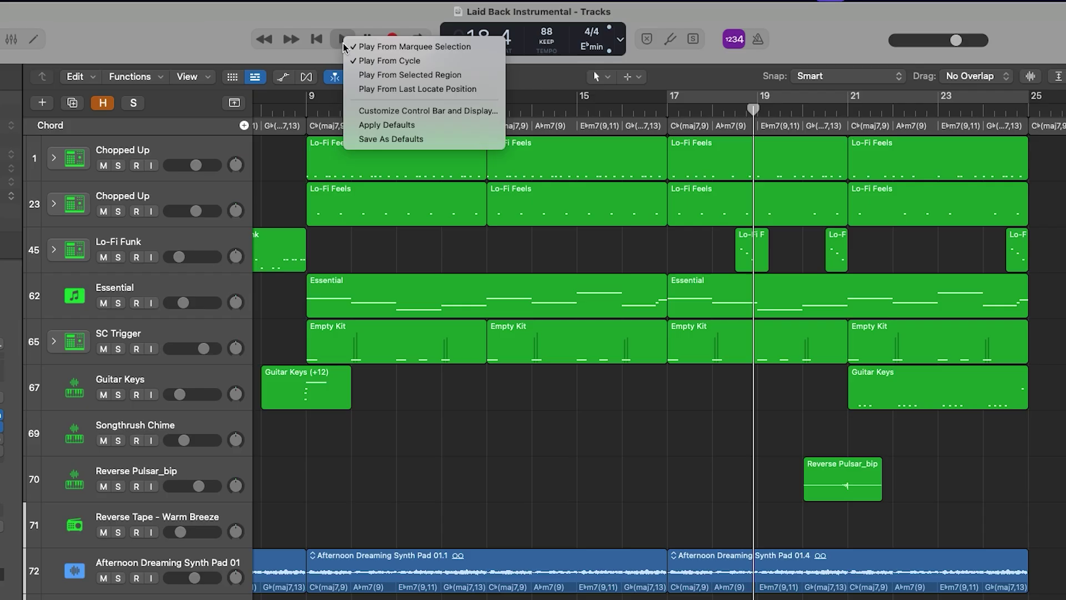
pyautogui.click(356, 74)
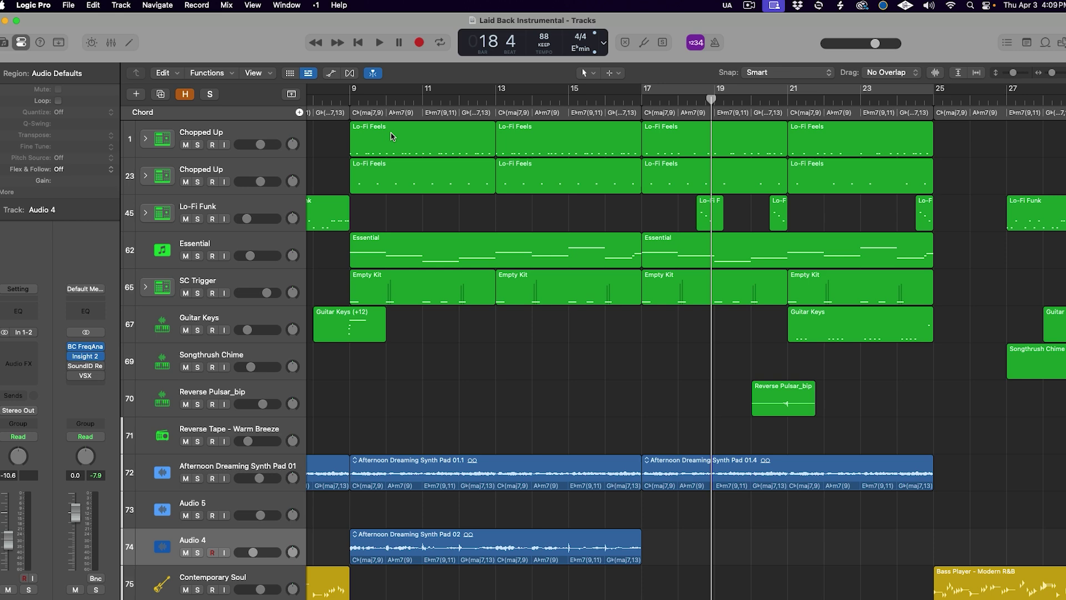
pyautogui.click(359, 154)
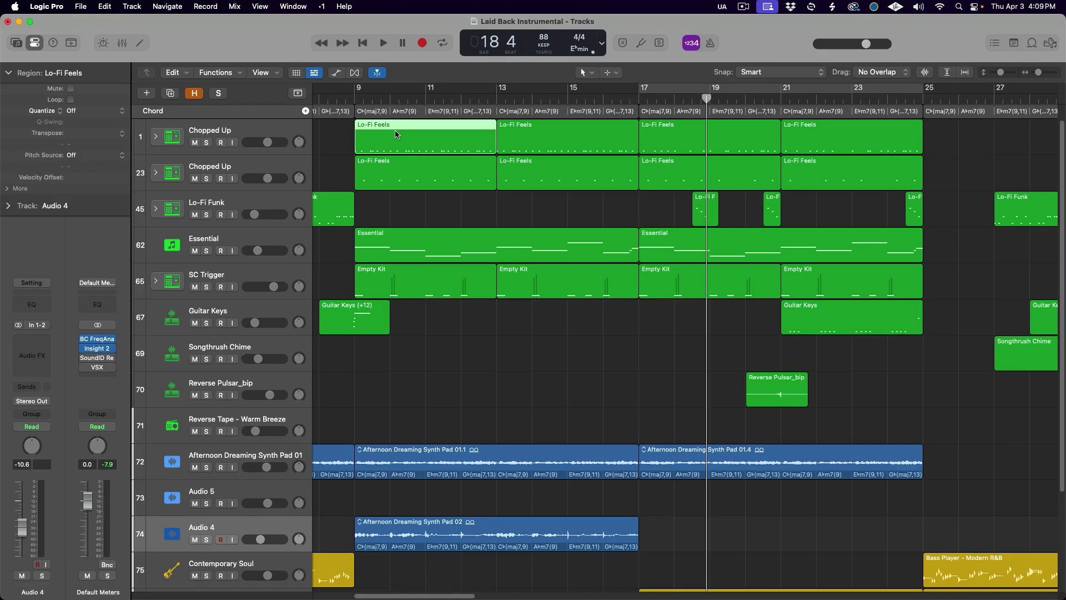
pyautogui.press('space')
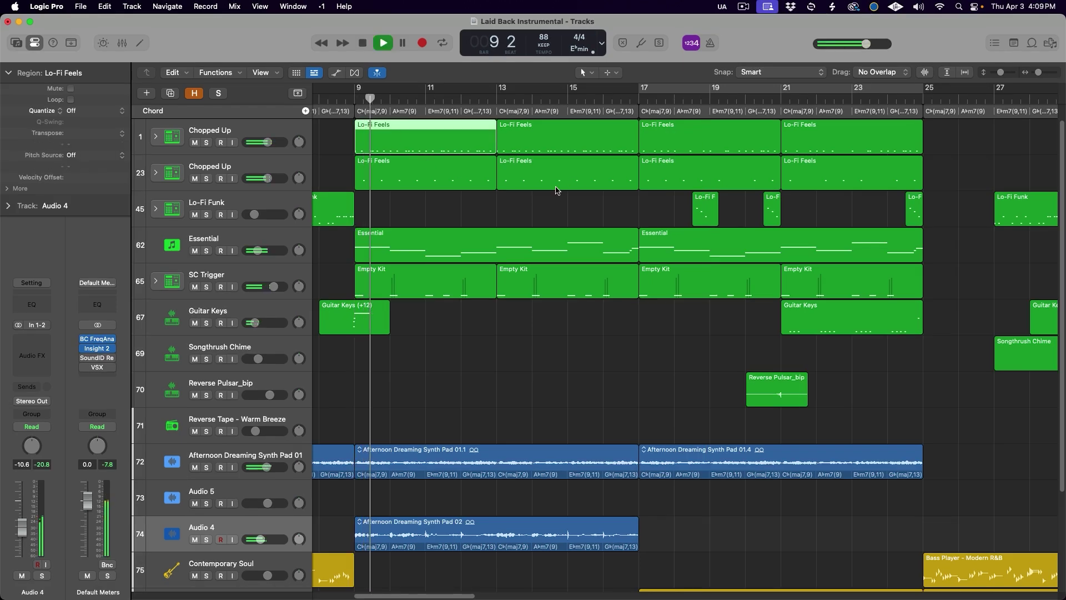
pyautogui.click(818, 316)
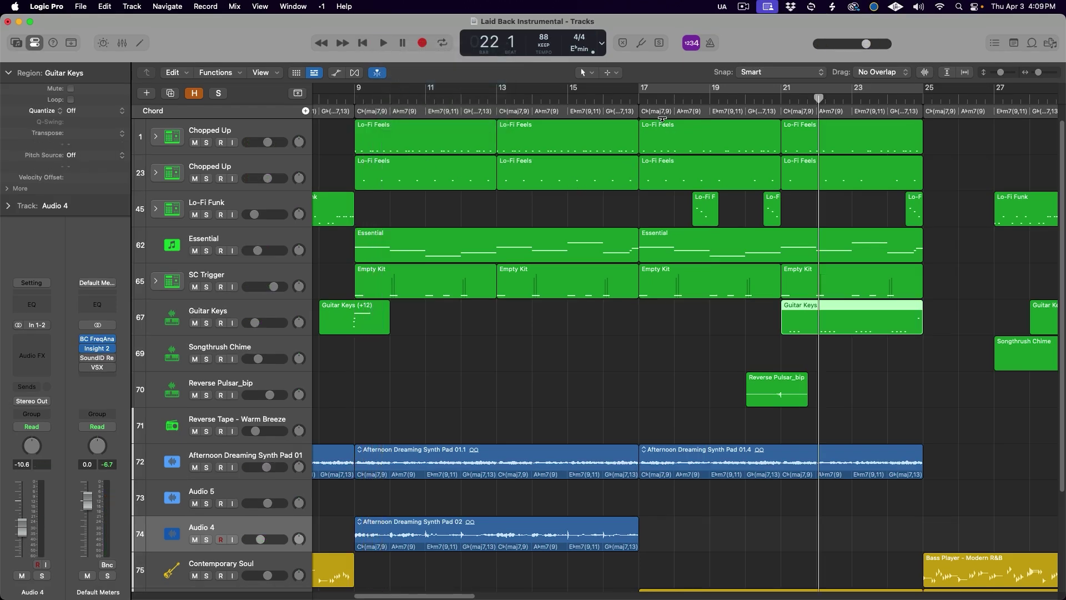
# Step: Locate the playhead at bar 9 and start, stop and restart playback from that last locate position
pyautogui.moveTo(448, 99); pyautogui.dragTo(350, 111)
pyautogui.press('space')
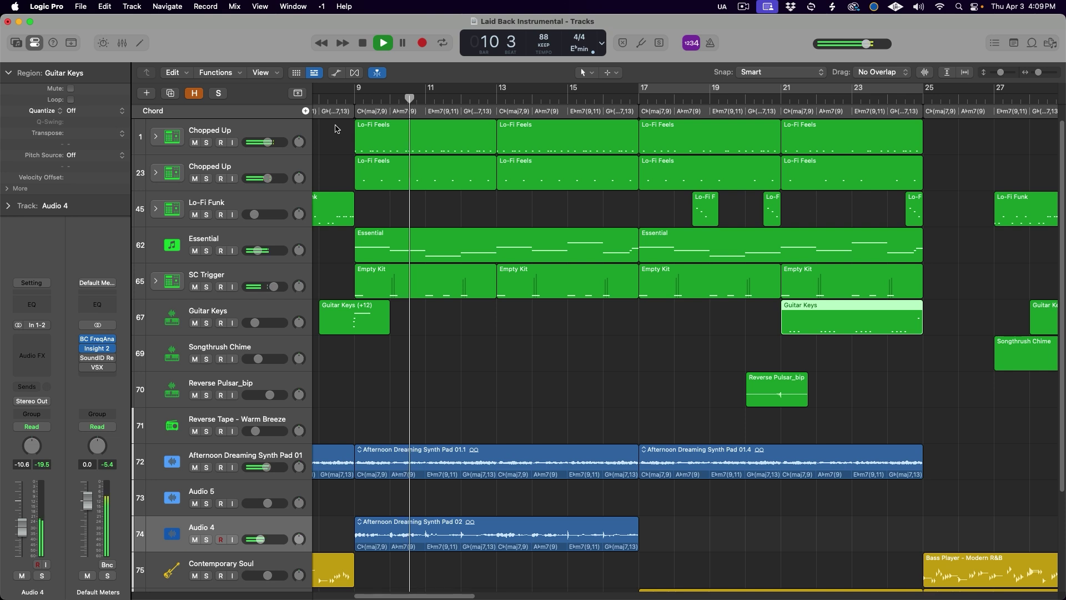
pyautogui.press('space')
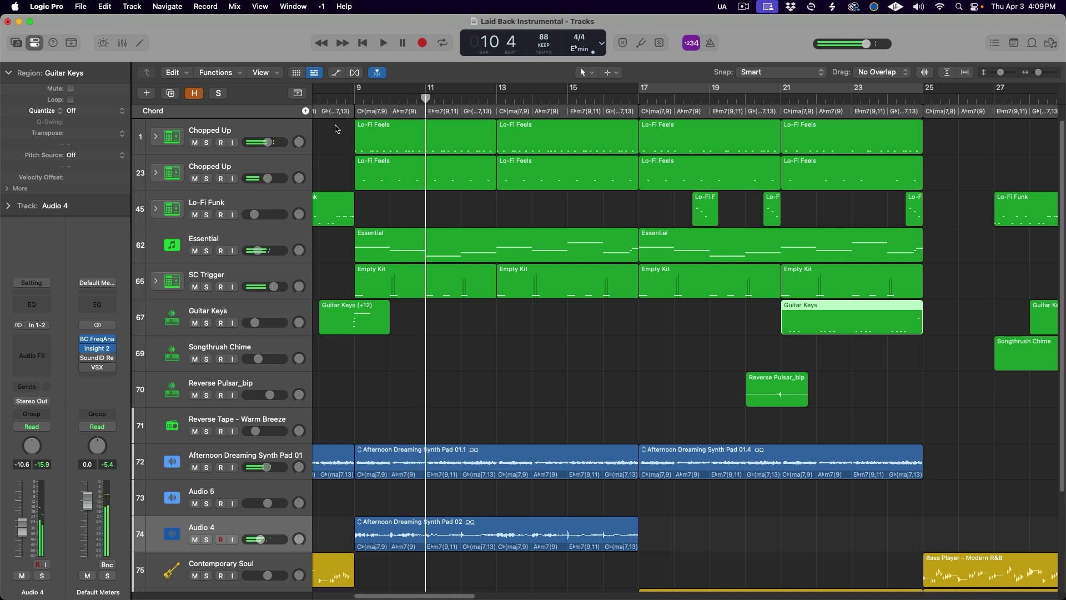
pyautogui.press('space')
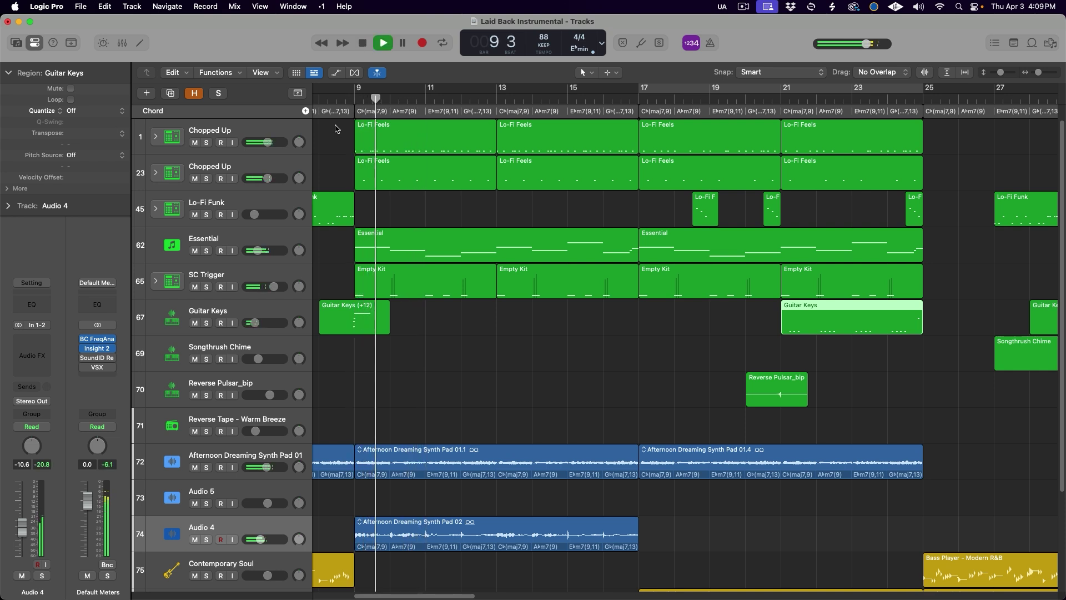
# Step: Return the playhead to the project start, and stop and restart playback from the last locate position
pyautogui.doubleClick(362, 43)
pyautogui.rightClick(365, 45)
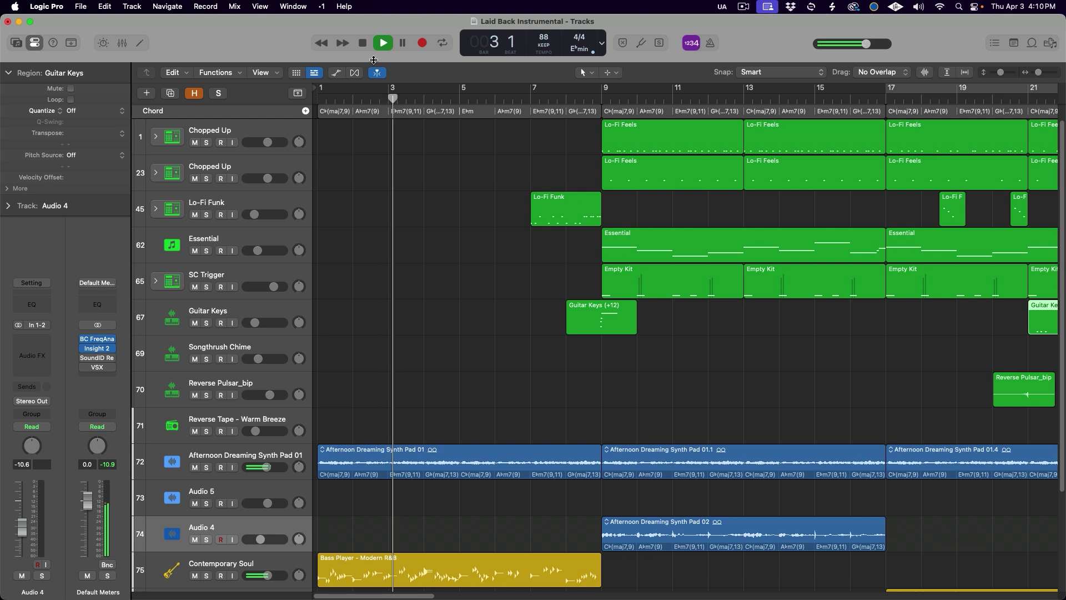
pyautogui.press('space')
pyautogui.press('space')
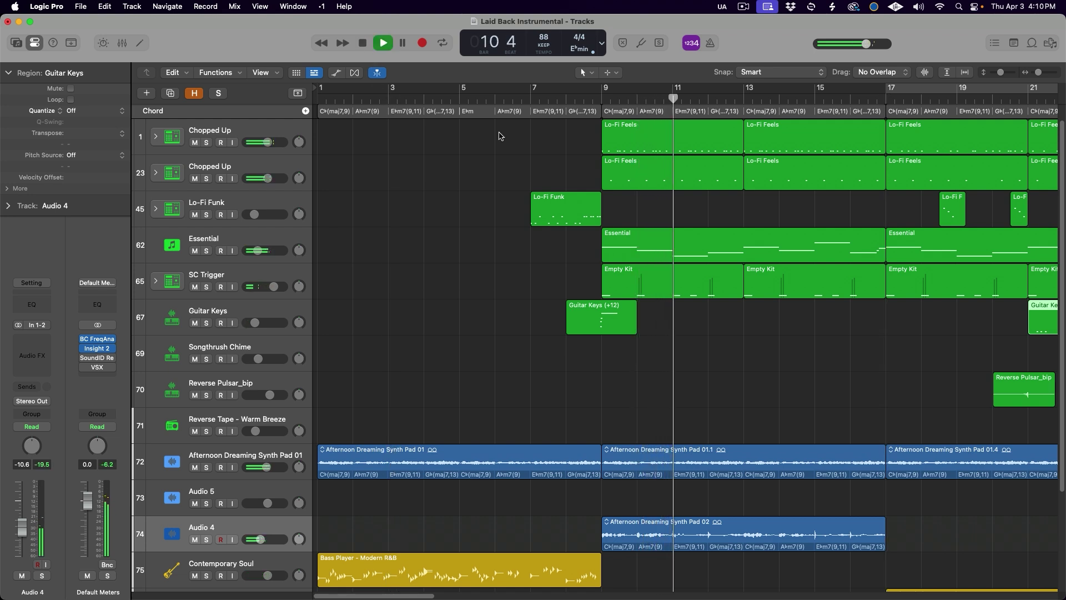
pyautogui.press(',')
# Step: Stop playback and place the playhead at bar 17, the start of the cycle area
pyautogui.rightClick(363, 43)
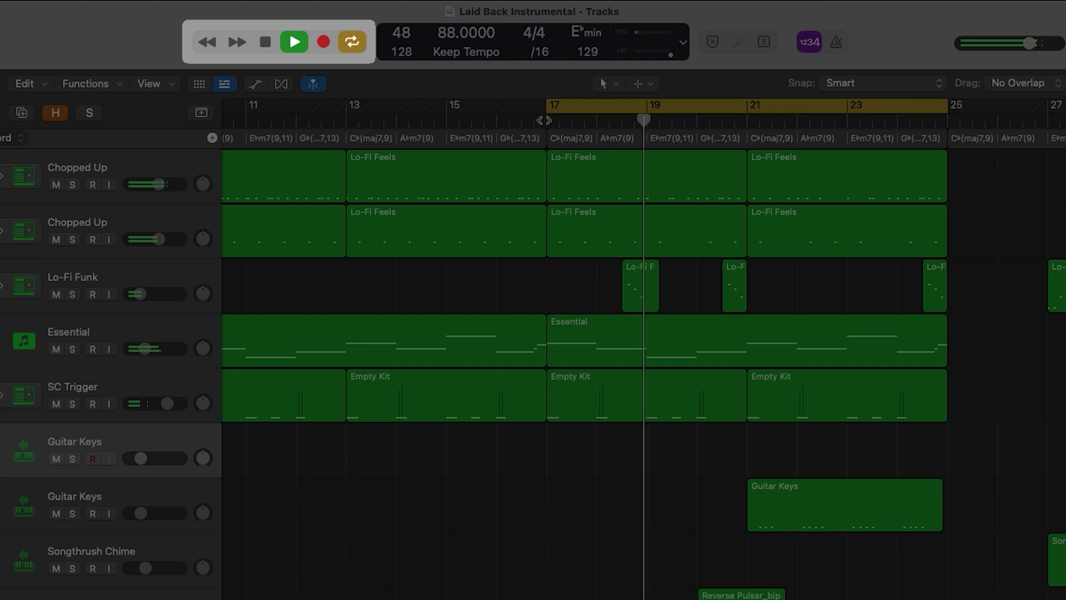
pyautogui.press('space')
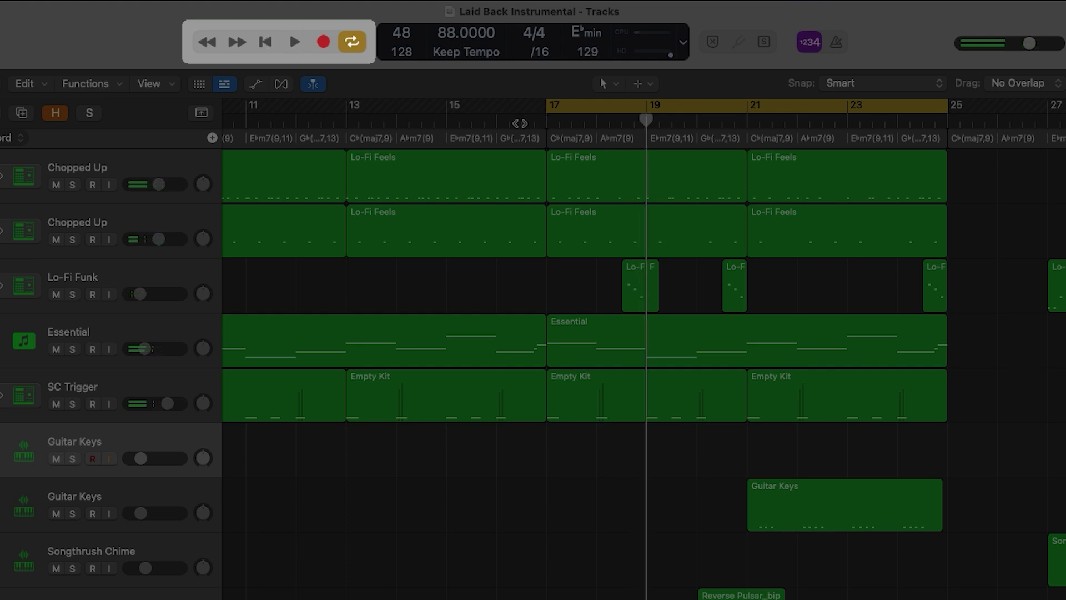
pyautogui.click(545, 121)
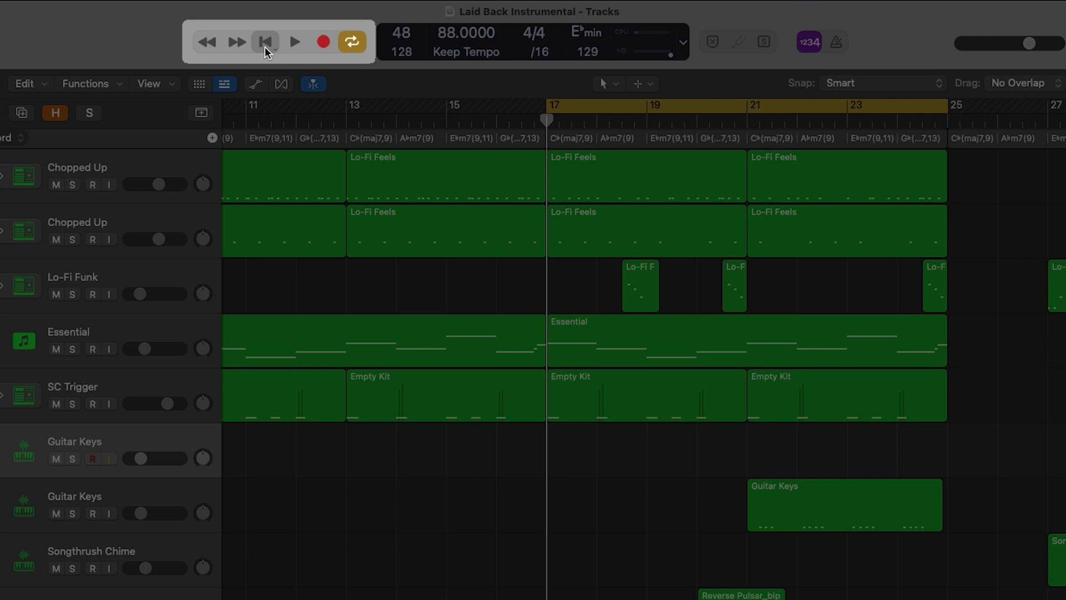
pyautogui.moveTo(546, 119); pyautogui.dragTo(541, 122)
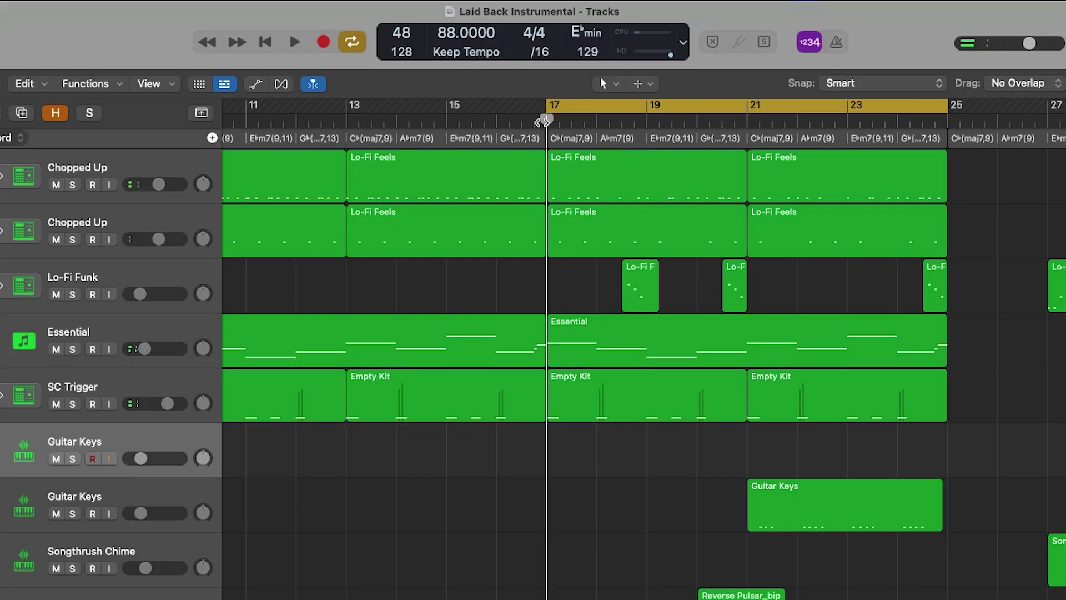
# Step: Enable Jump between Cycle- and Project Start if stopped for the Stop control, and try the jump after playing briefly from bar 17
pyautogui.rightClick(265, 49)
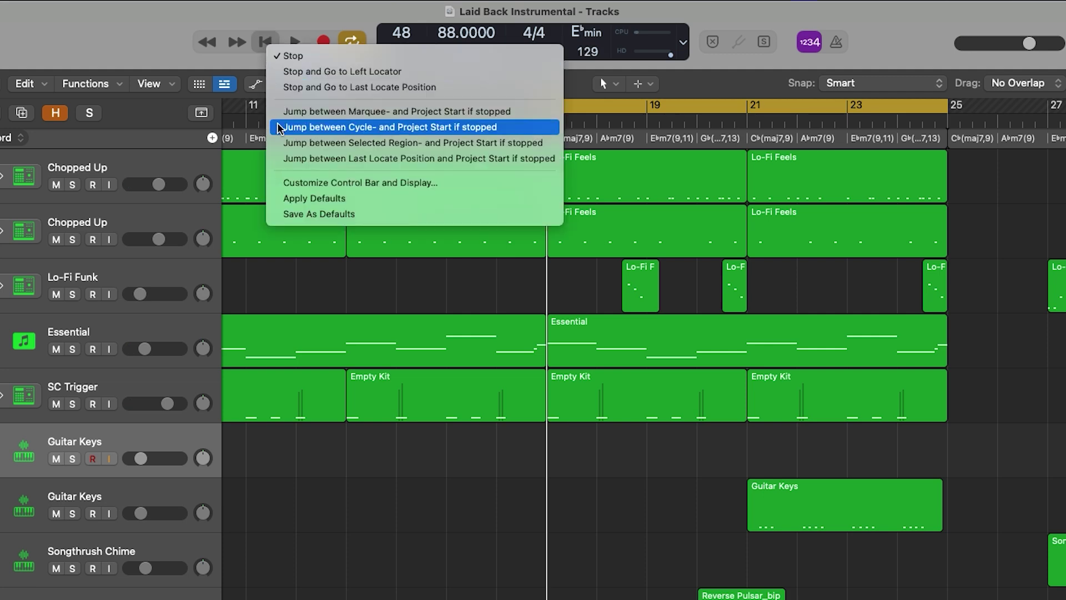
pyautogui.click(362, 128)
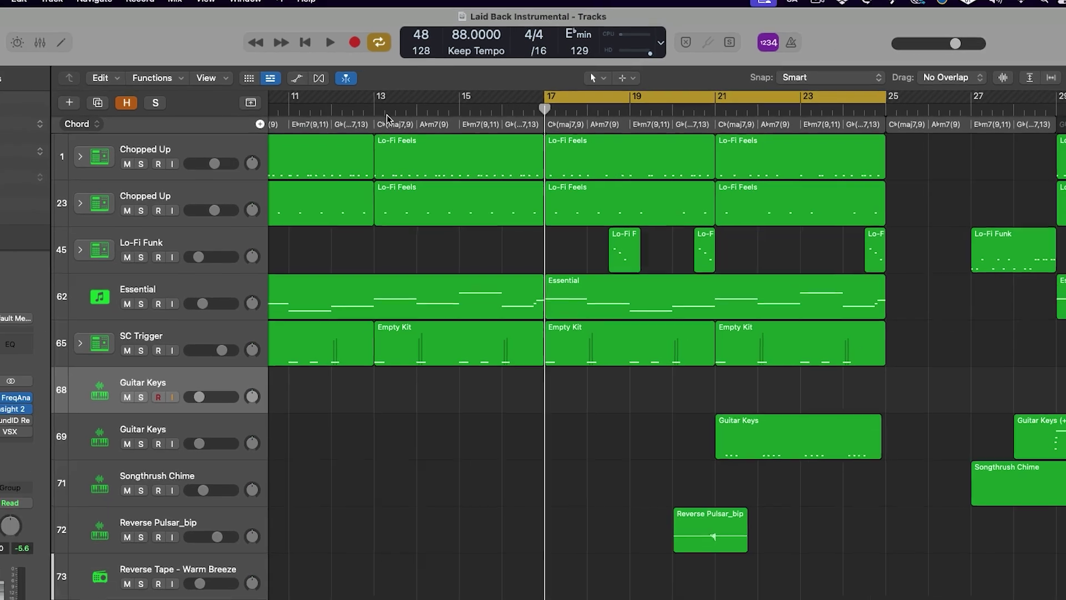
pyautogui.press('space')
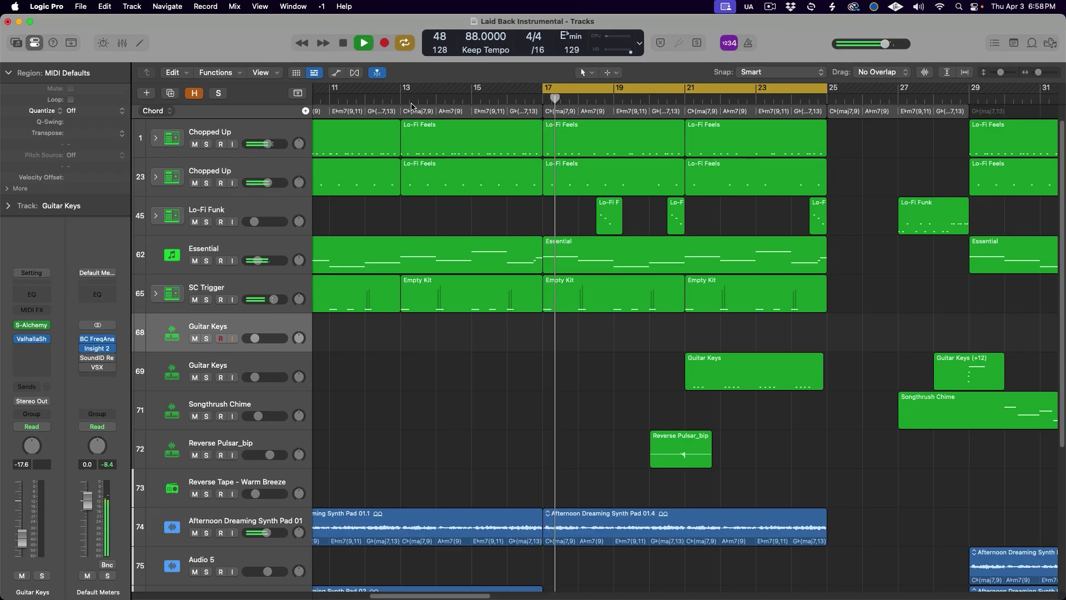
pyautogui.press('space')
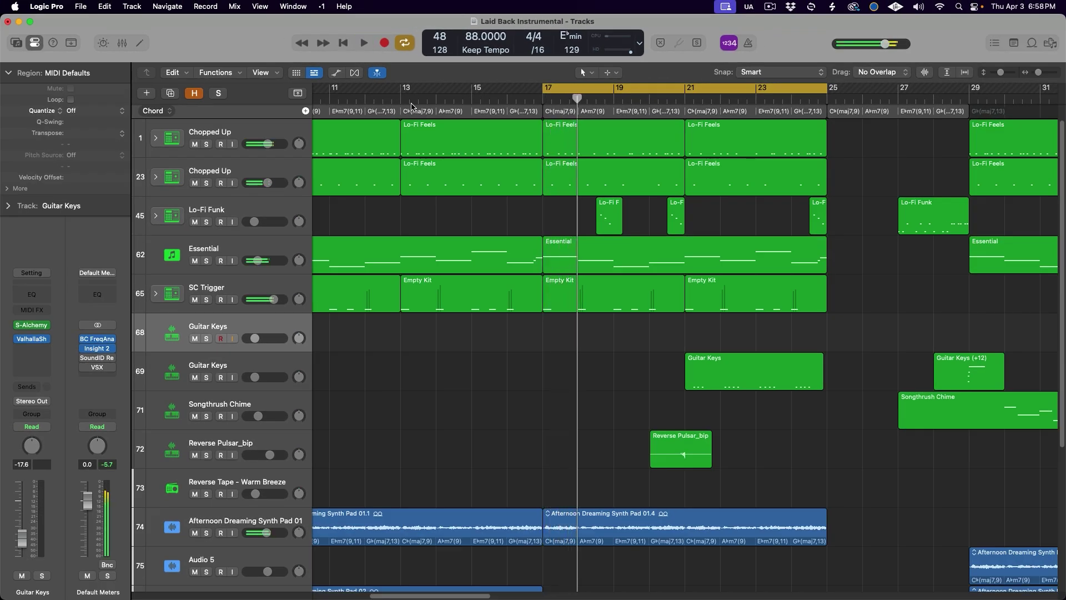
pyautogui.click(344, 44)
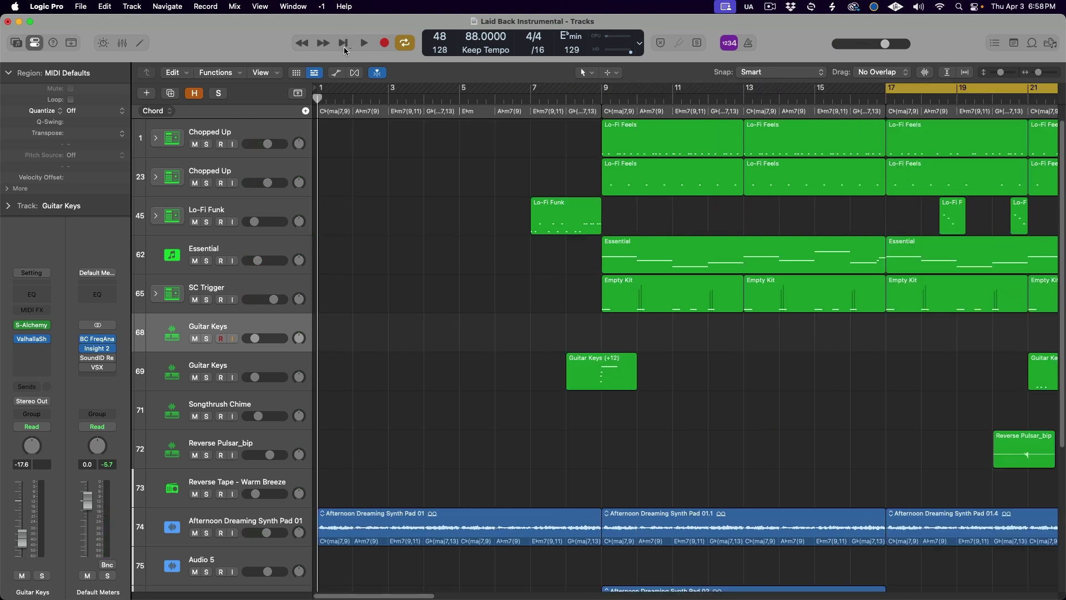
pyautogui.click(343, 45)
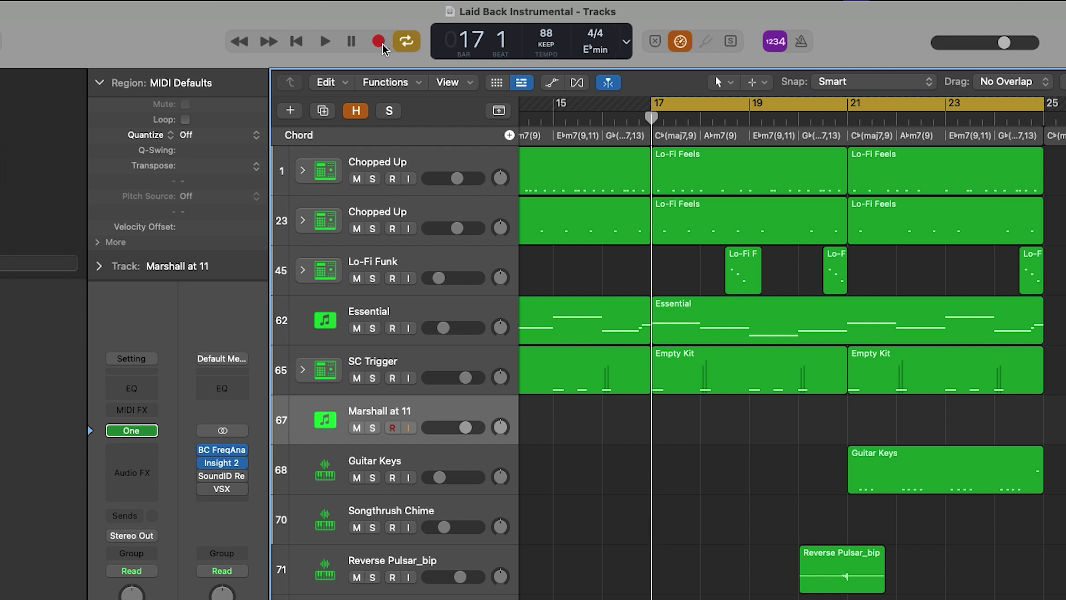
# Step: Set the Record control to Record / Record Toggle and punch recording in and out twice on the Marshall at 11 track from bar 17
pyautogui.rightClick(383, 49)
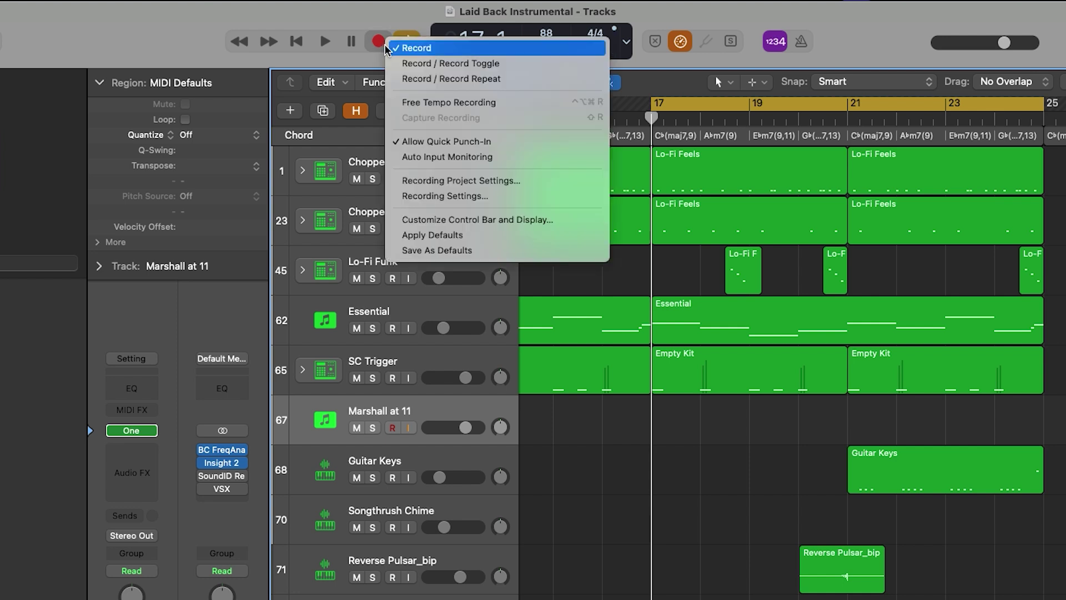
pyautogui.click(425, 68)
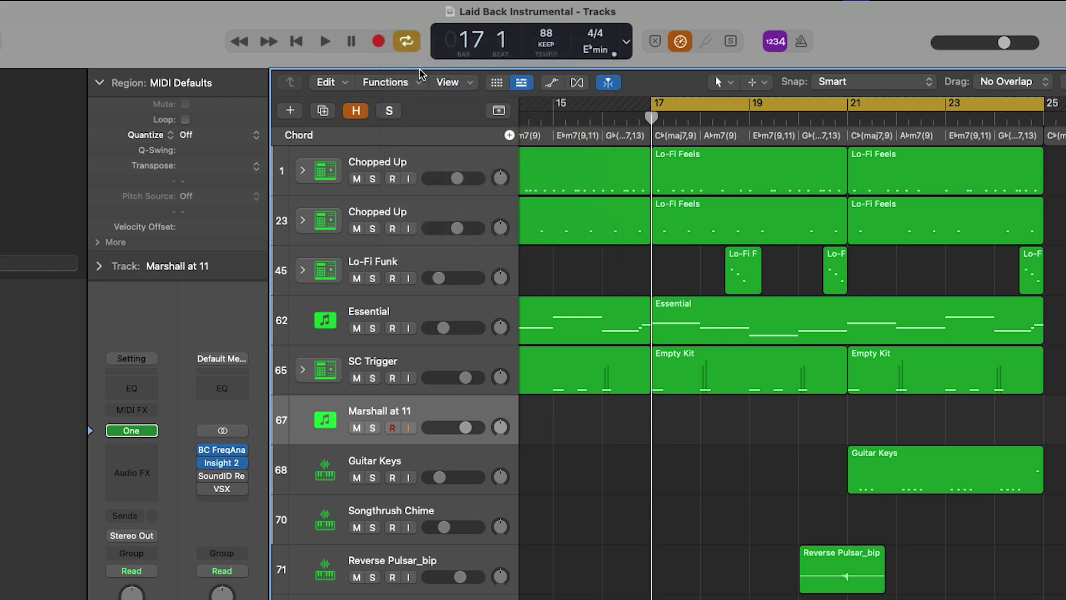
pyautogui.press('r')
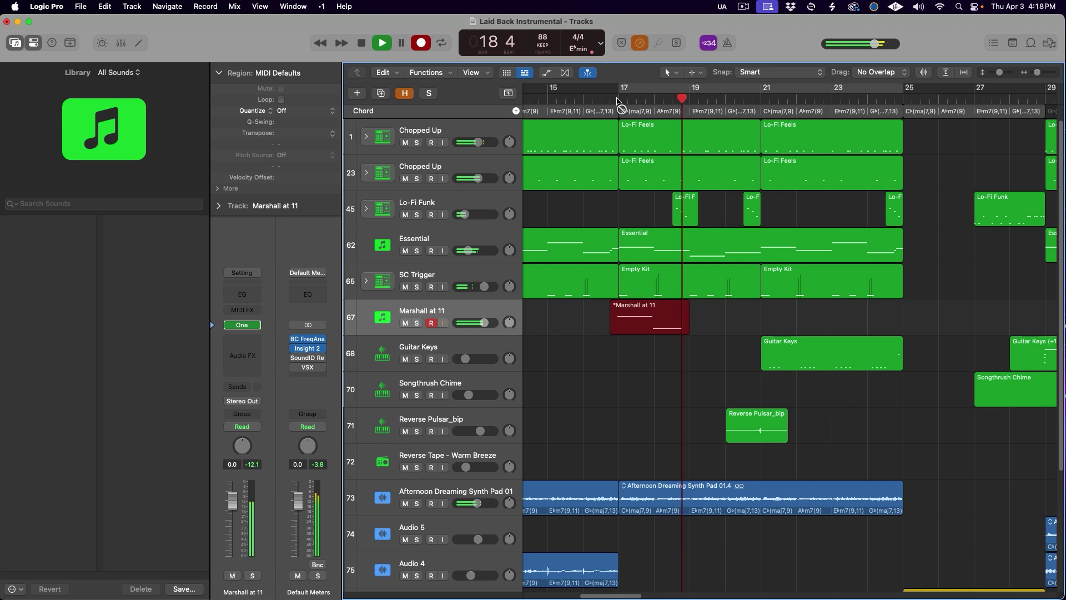
pyautogui.press('r')
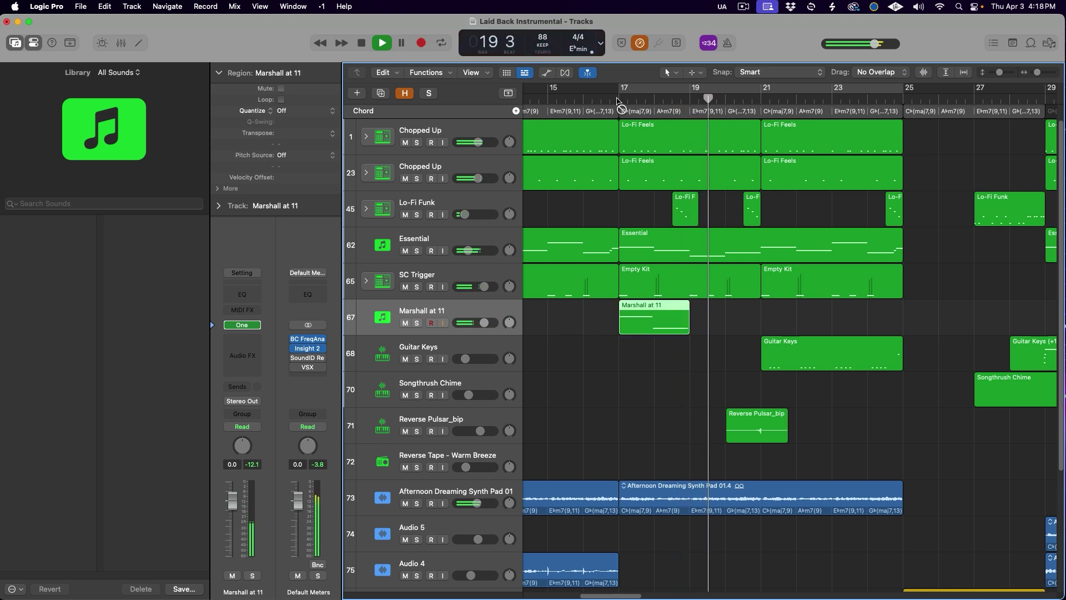
pyautogui.press('r')
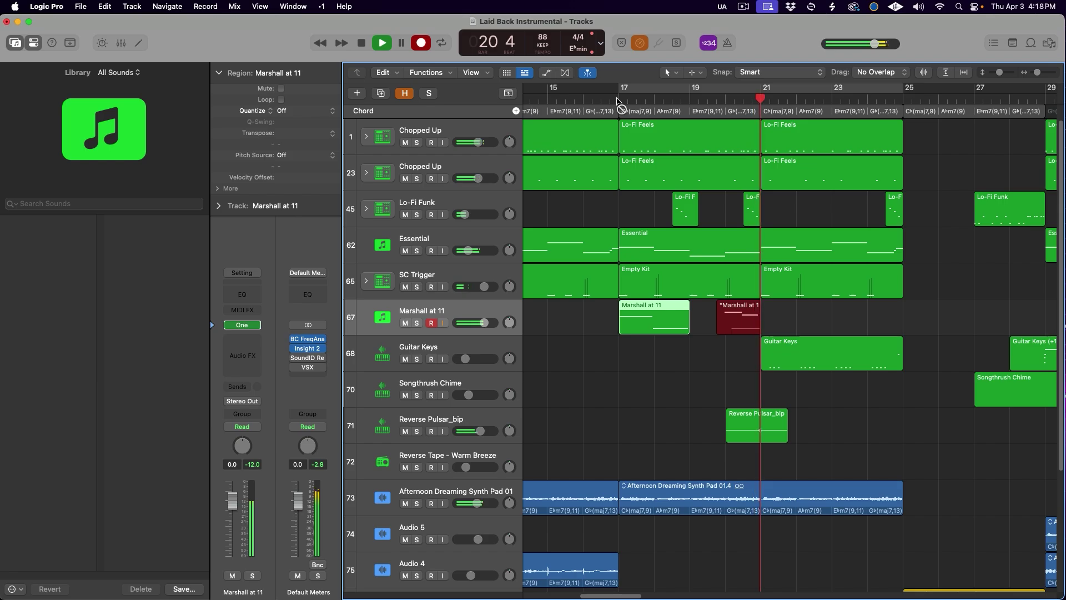
pyautogui.press('r')
# Step: Set the Record control to Record / Record Repeat and restart the Marshall at 11 take at bar 17, stopping after bar 21
pyautogui.rightClick(421, 43)
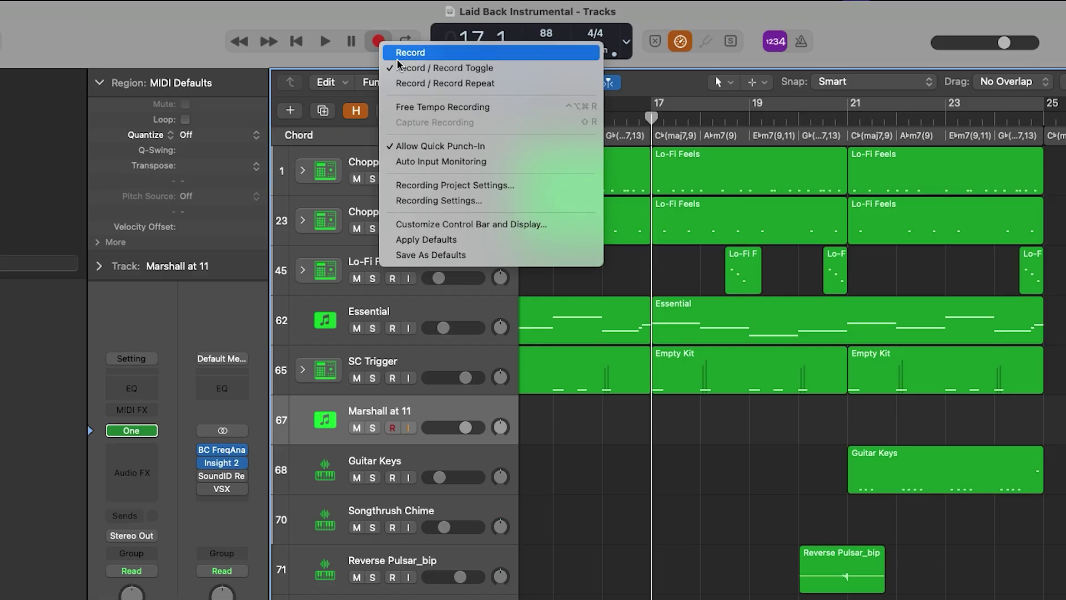
pyautogui.click(404, 83)
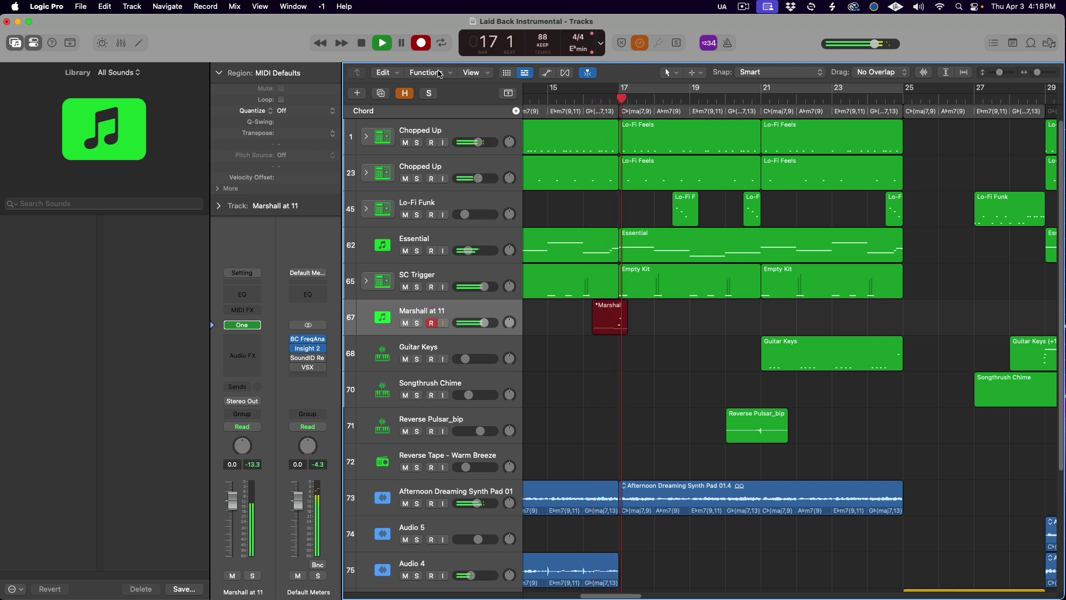
pyautogui.hotkey('alt', '*')
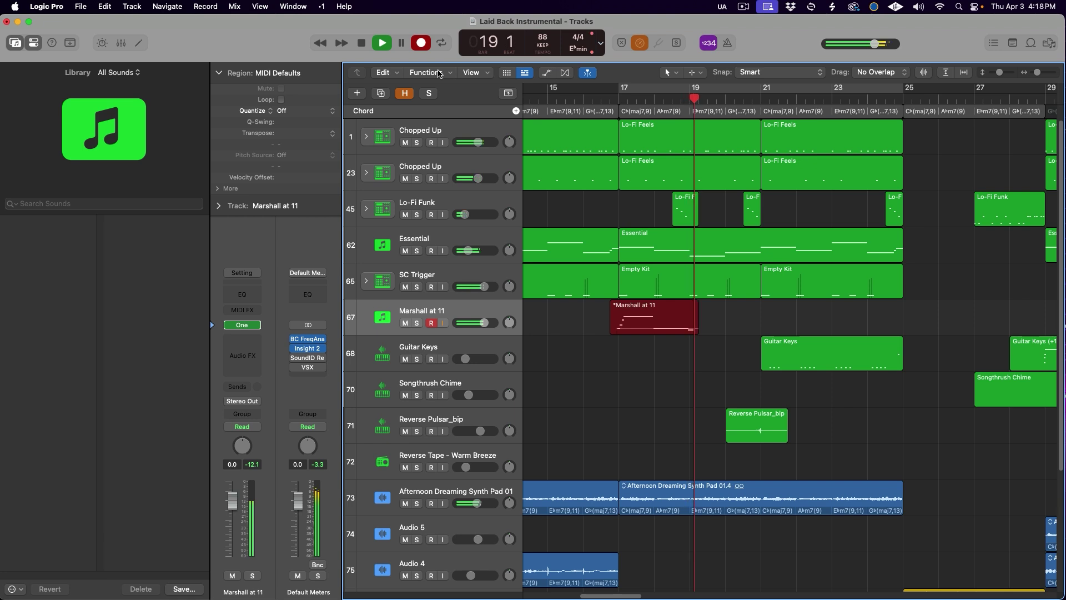
pyautogui.press('super+period')
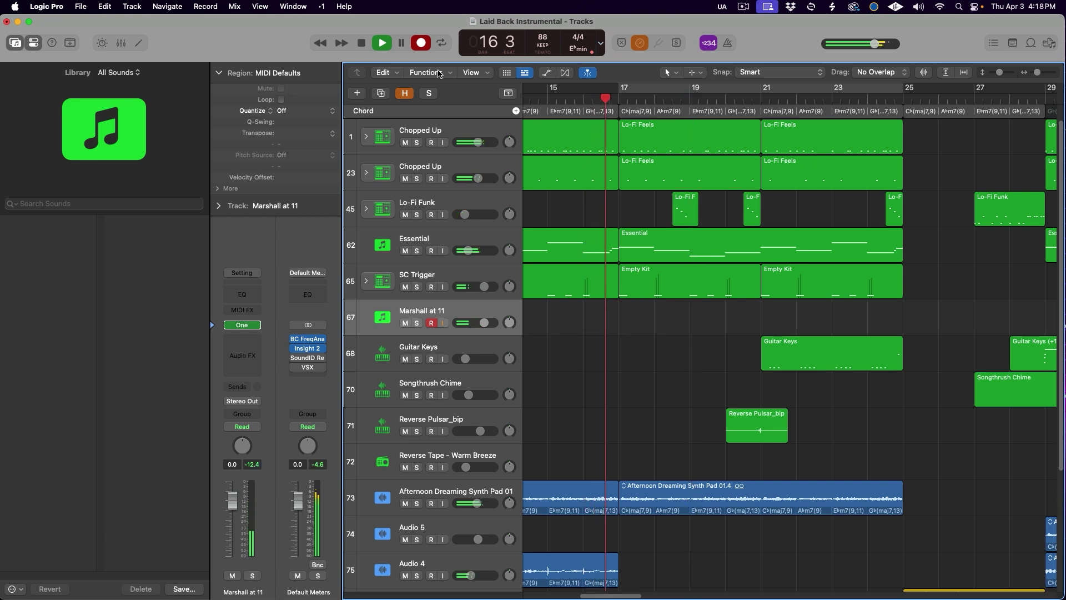
pyautogui.press('space')
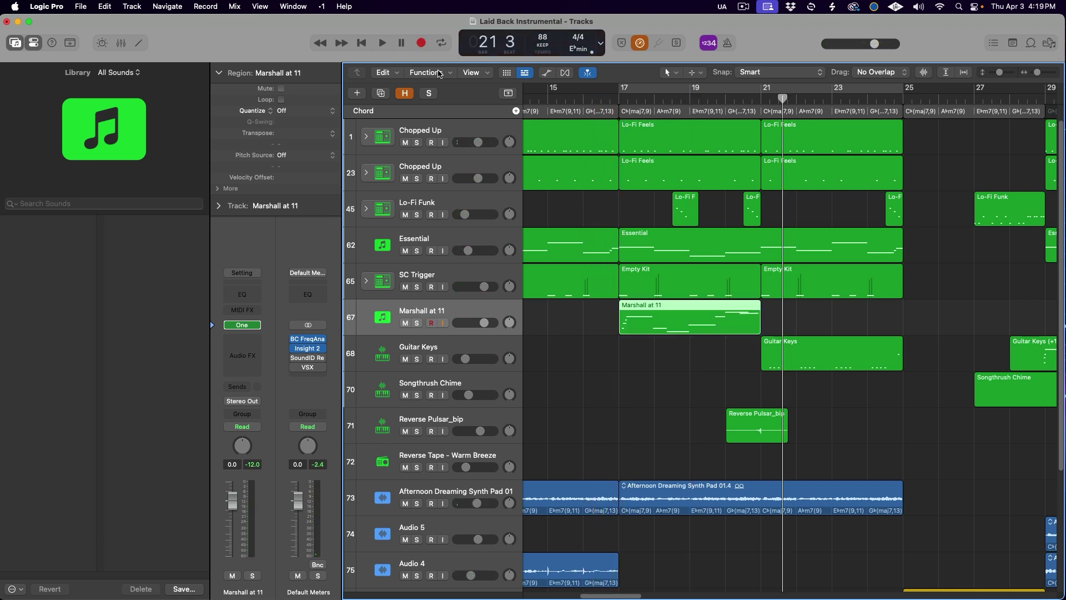
# Step: Open the Recording Settings and the project's recording settings from the Record control's options
pyautogui.rightClick(421, 44)
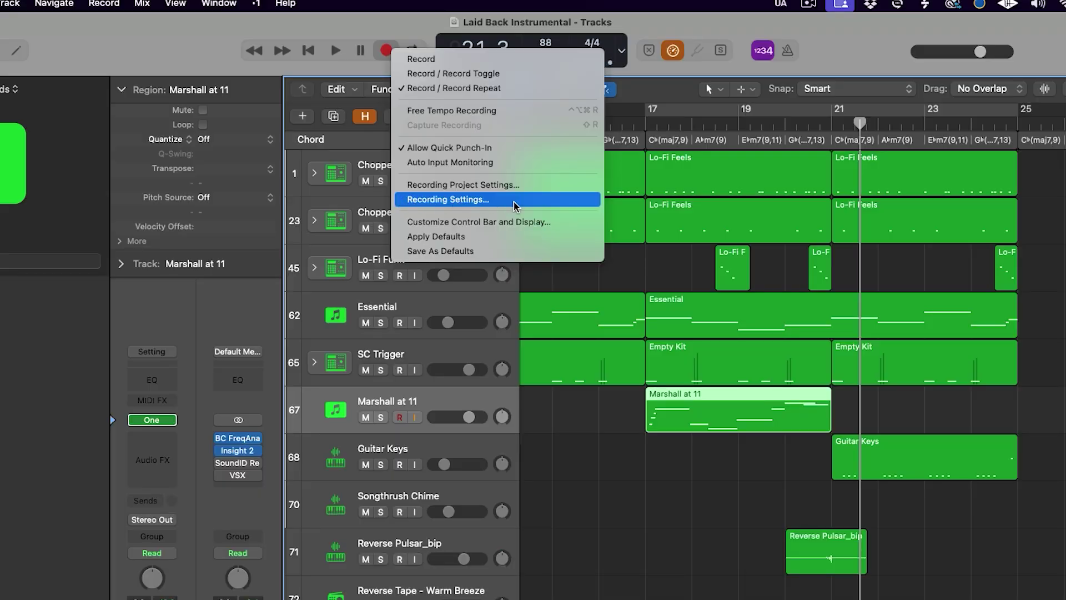
pyautogui.click(514, 202)
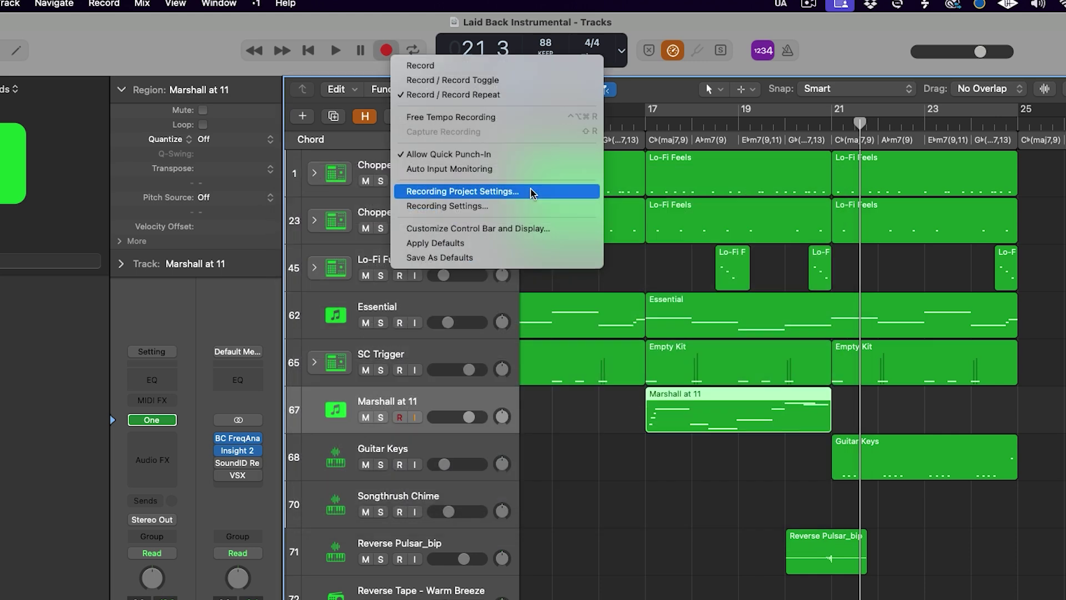
pyautogui.click(500, 191)
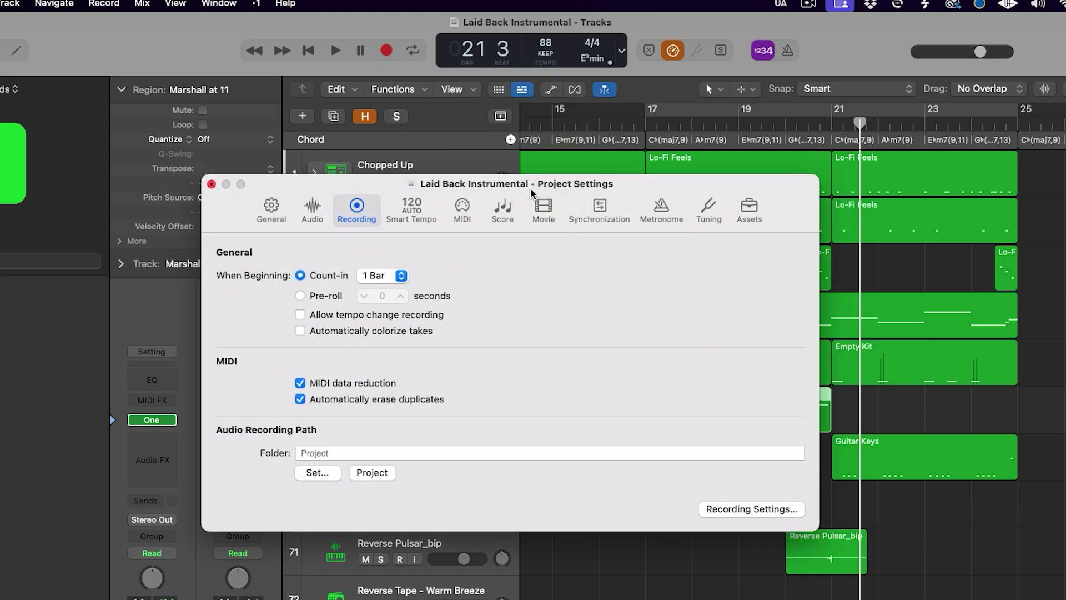
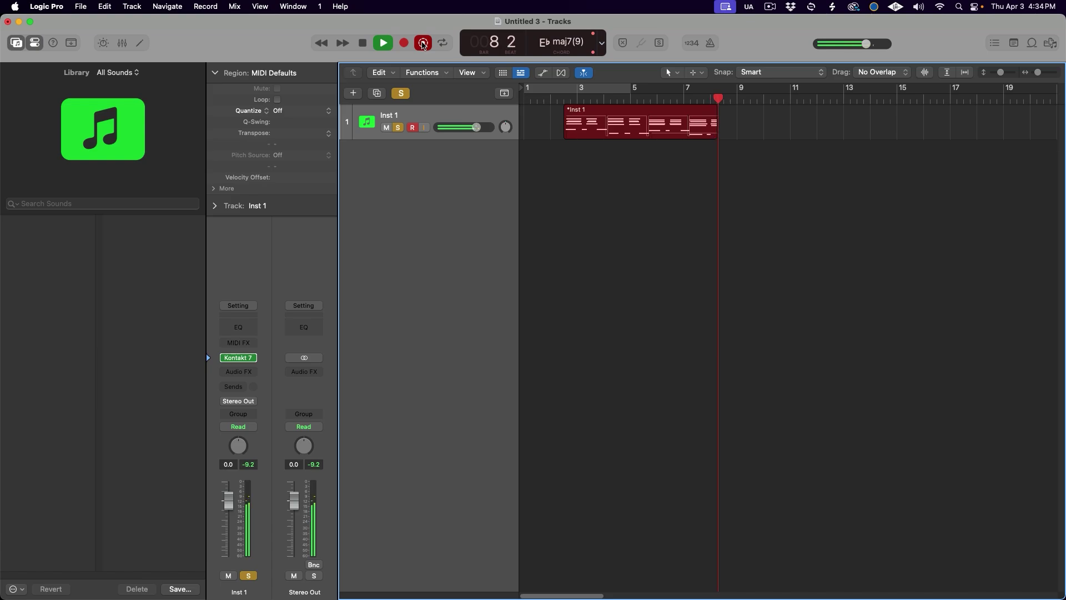
# Step: Finish the free tempo recording on Inst 1 with the average region tempo applied to the project, and show the global tracks
pyautogui.click(423, 45)
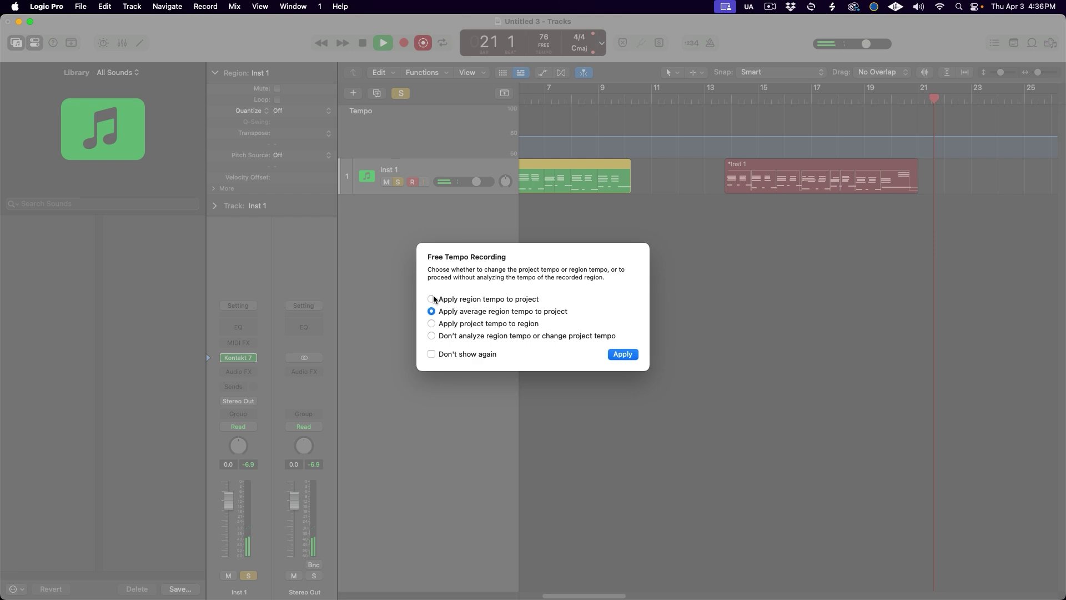
pyautogui.click(623, 354)
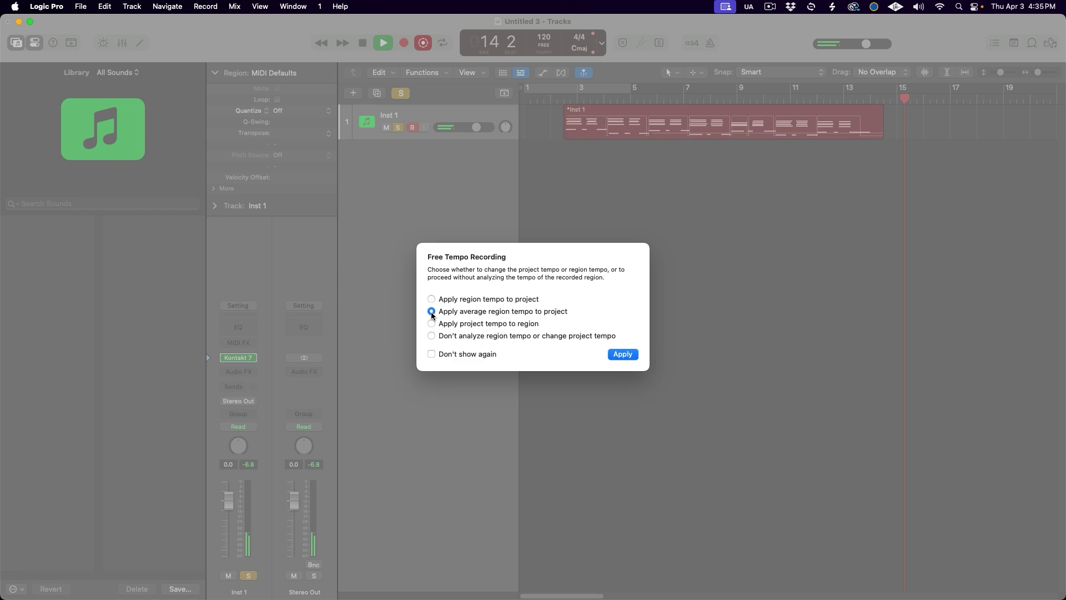
pyautogui.click(630, 355)
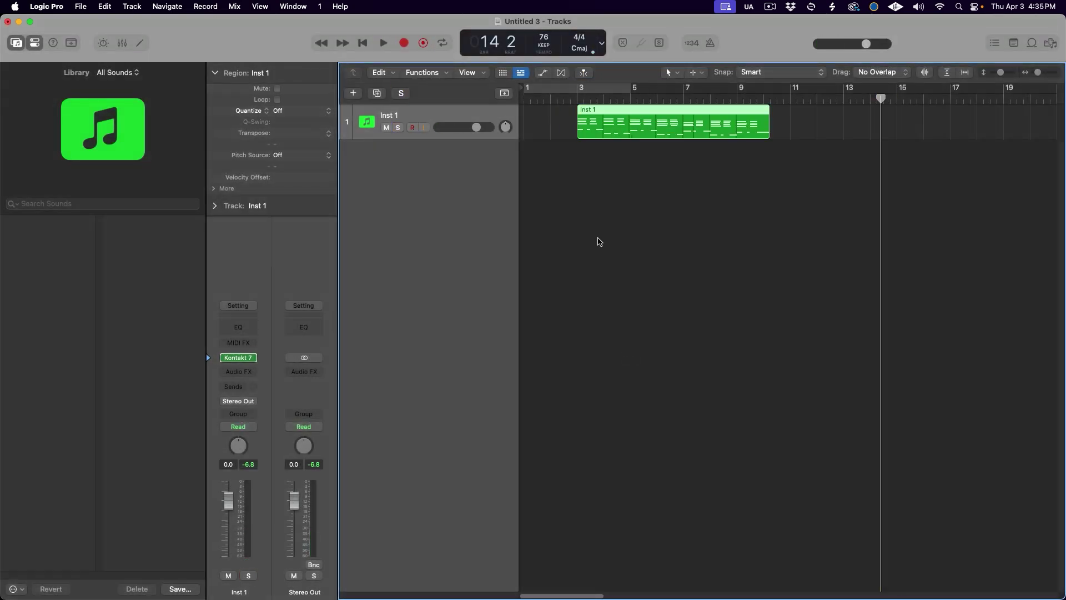
pyautogui.click(504, 93)
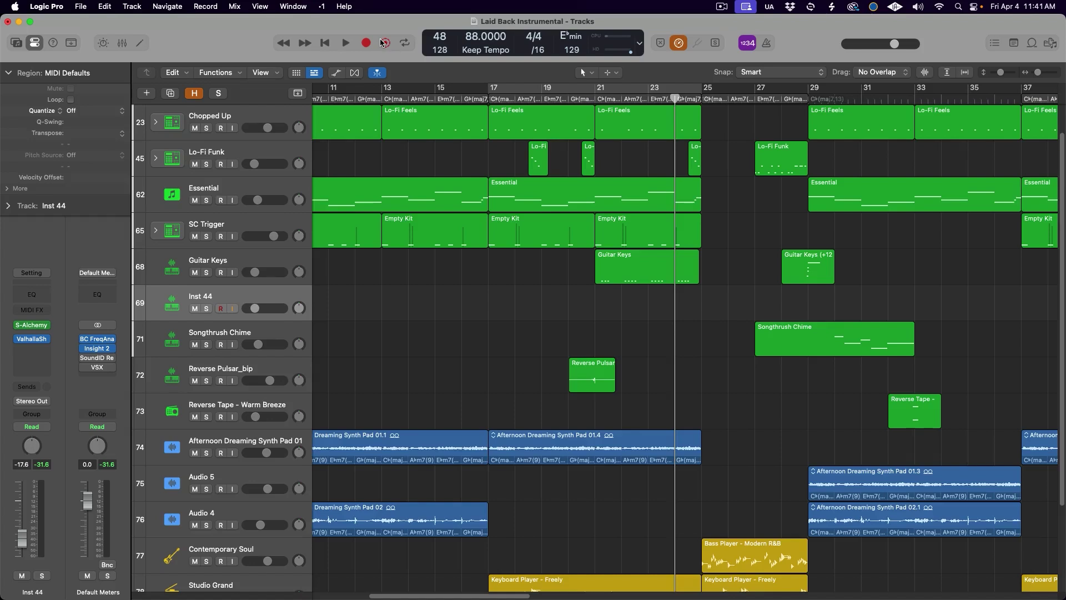
# Step: Make a free tempo recording on the Inst 44 track from bar 25 and apply the tempo choice
pyautogui.click(385, 43)
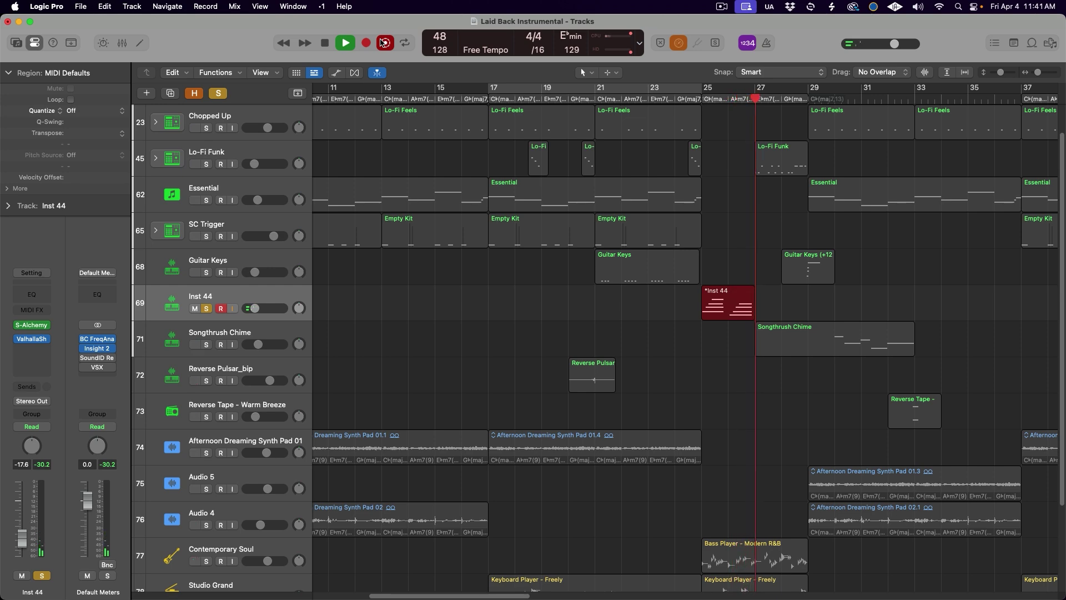
pyautogui.press('space')
pyautogui.click(623, 354)
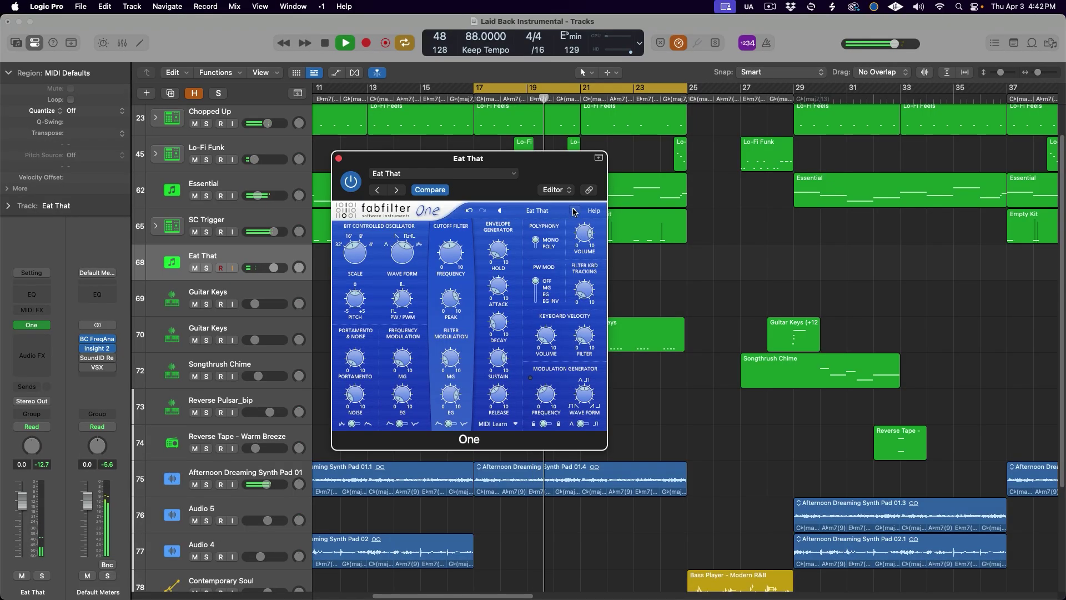
# Step: Advance track 68's FabFilter One preset through Fat 'n Funky to Marshall at 11, and toggle project playback
pyautogui.click(575, 211)
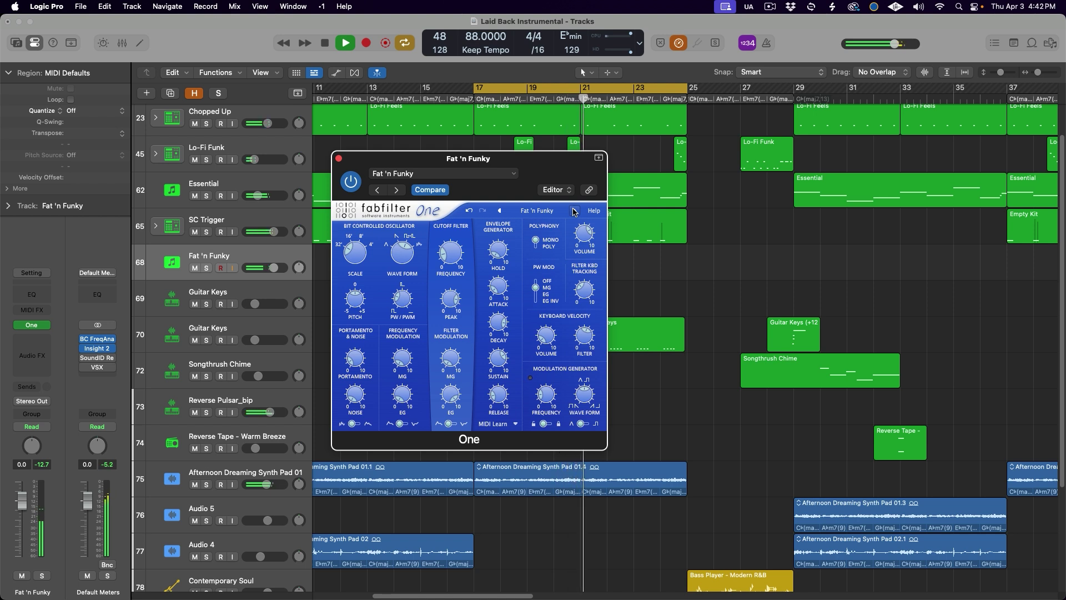
pyautogui.click(575, 211)
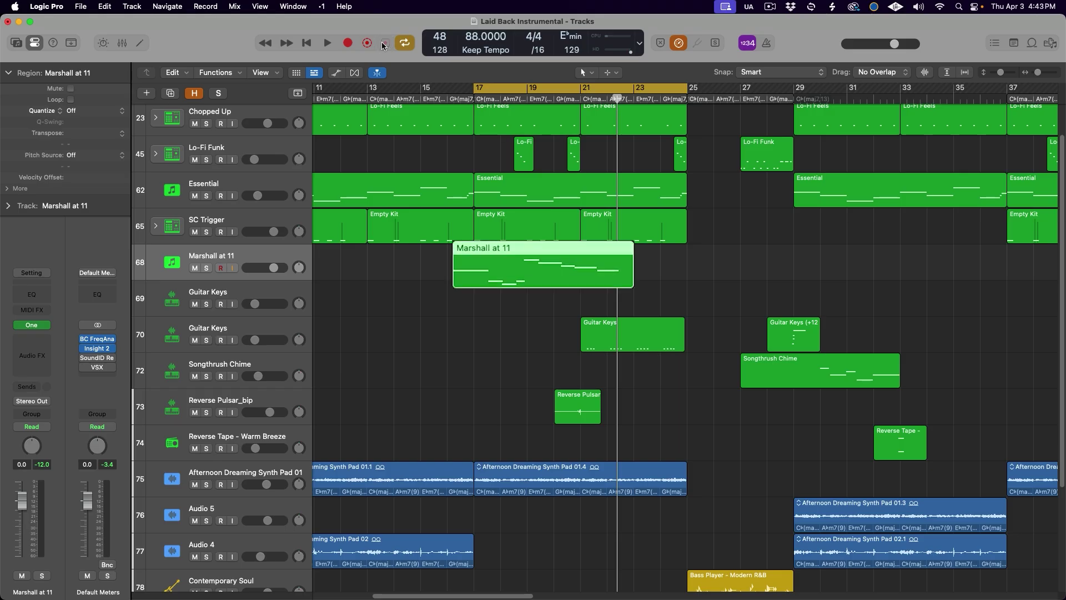
pyautogui.press('space')
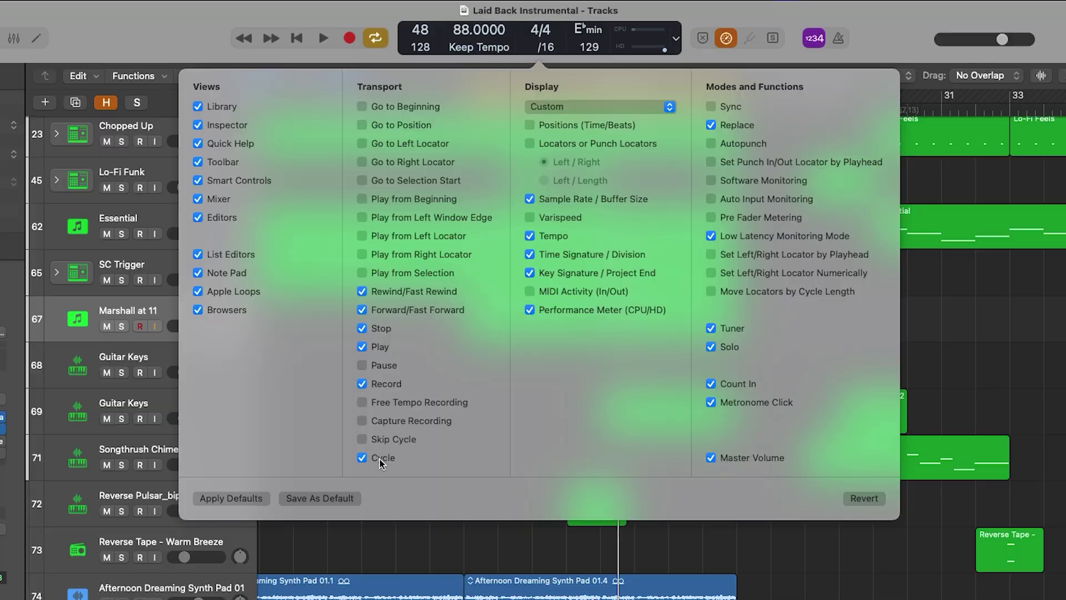
# Step: Close the control bar customization options and switch Cycle mode off and on repeatedly
pyautogui.click(198, 32)
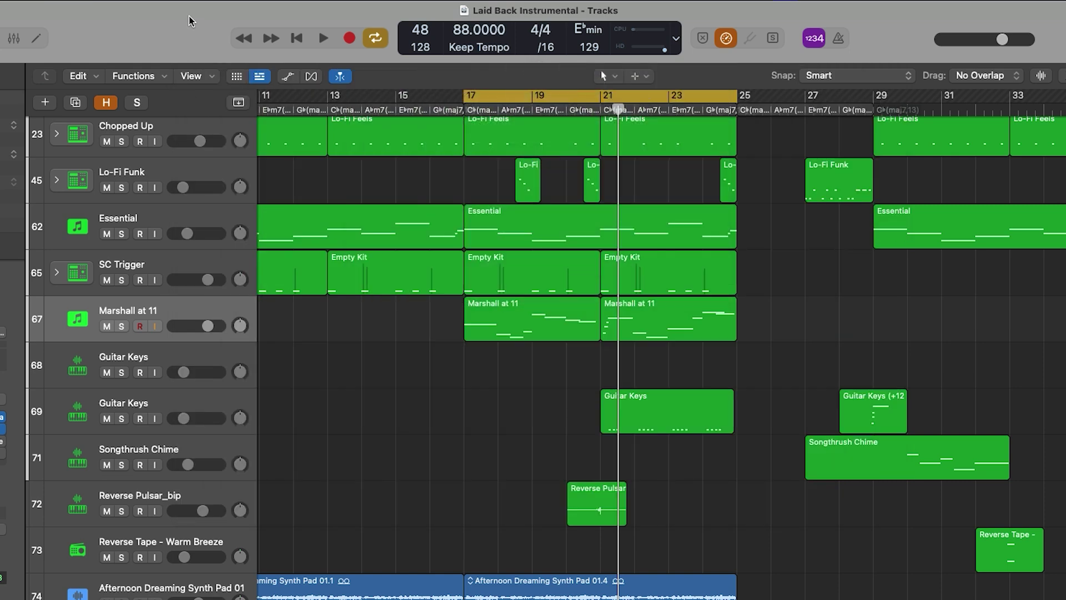
pyautogui.click(377, 40)
pyautogui.click(377, 40)
pyautogui.click(377, 40)
pyautogui.click(376, 40)
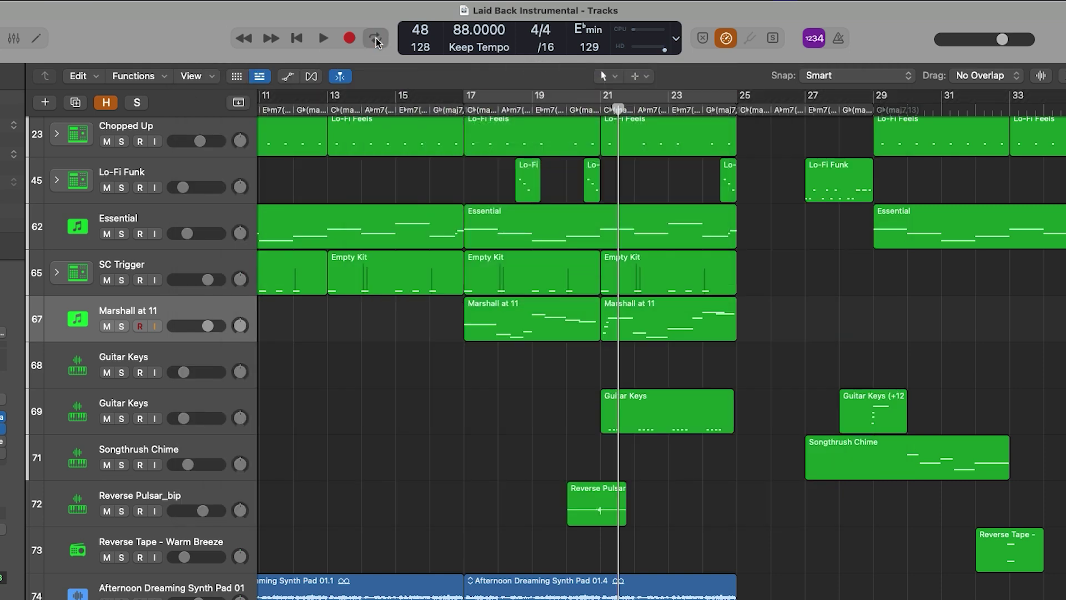
# Step: Add Skip Cycle to the control bar's transport controls and switch skip cycle mode on and off
pyautogui.rightClick(176, 38)
pyautogui.click(192, 43)
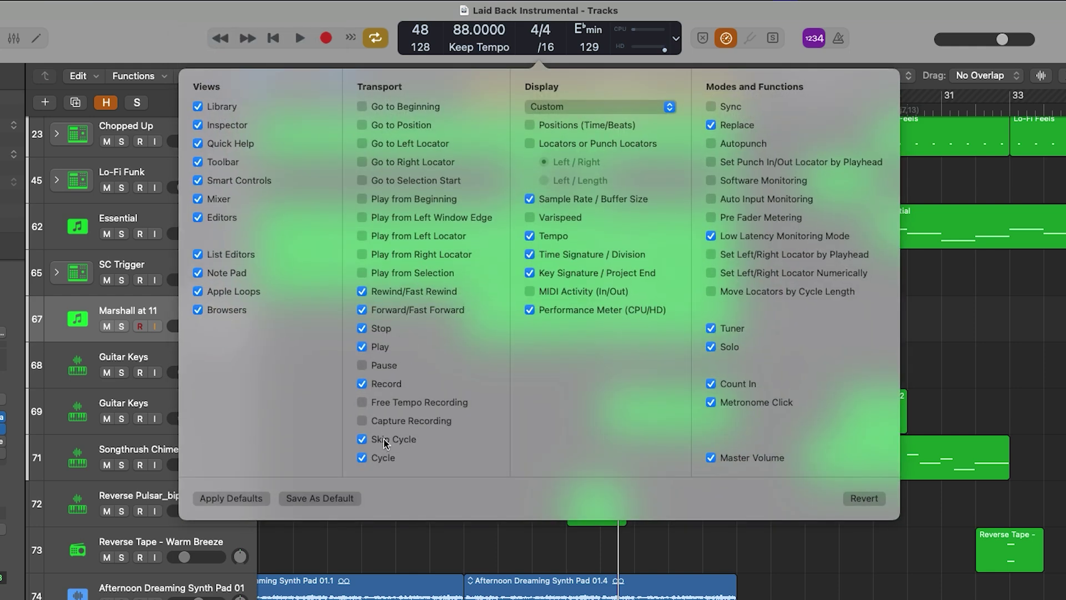
pyautogui.click(160, 23)
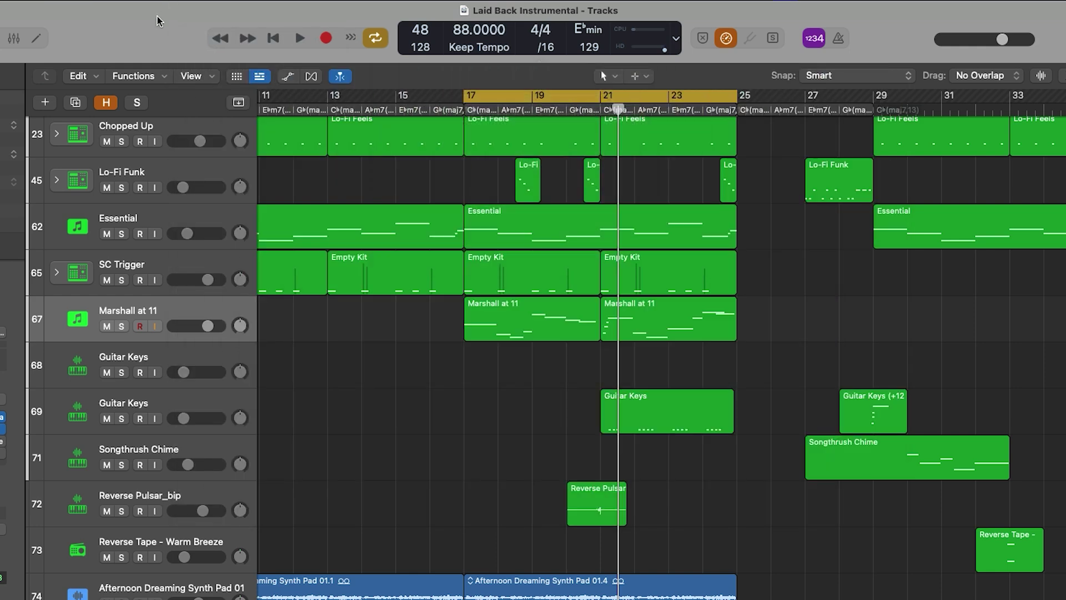
pyautogui.click(350, 42)
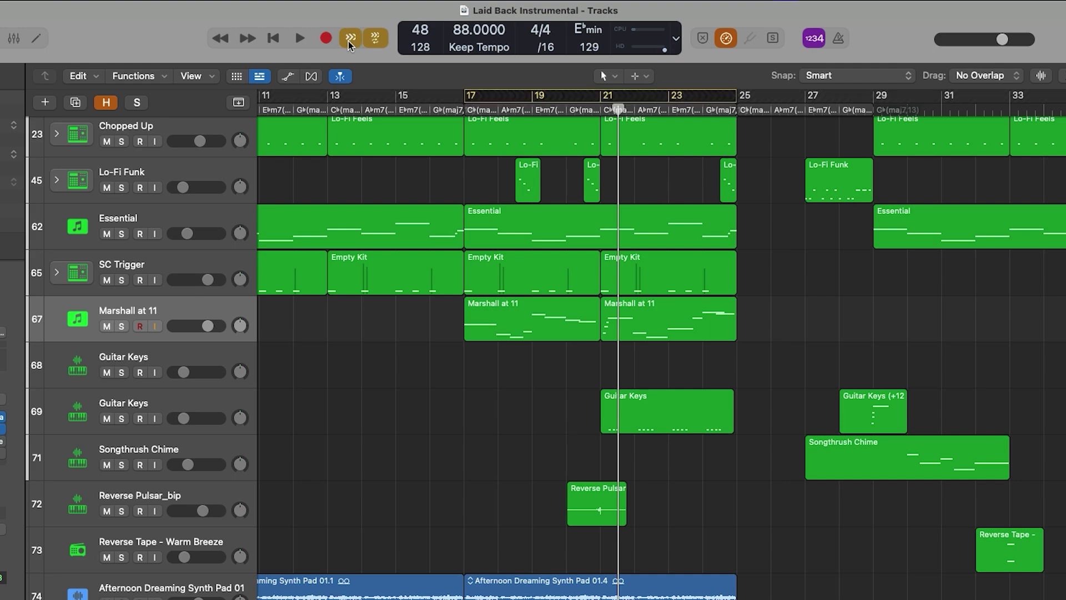
pyautogui.click(351, 42)
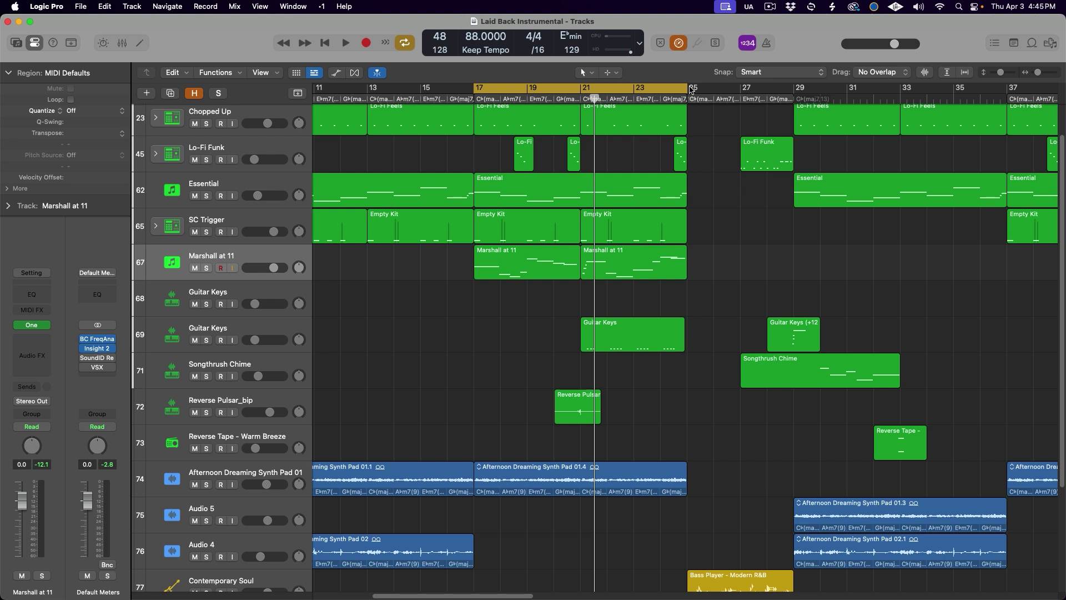
# Step: Set the cycle area to bars 25 to 29 and turn on skip cycle mode
pyautogui.moveTo(690, 90); pyautogui.dragTo(790, 93)
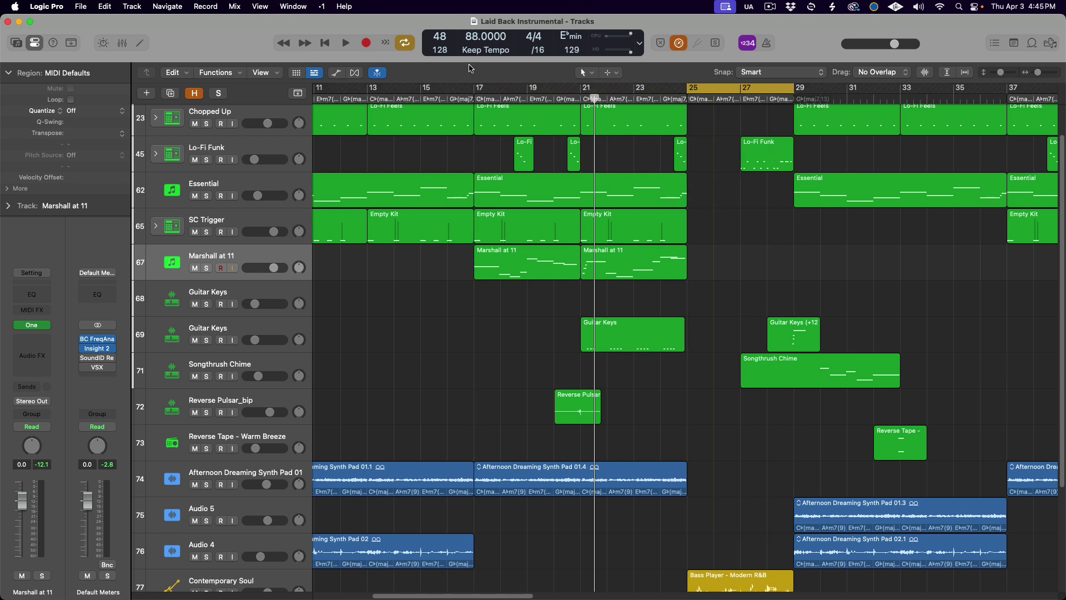
pyautogui.click(386, 45)
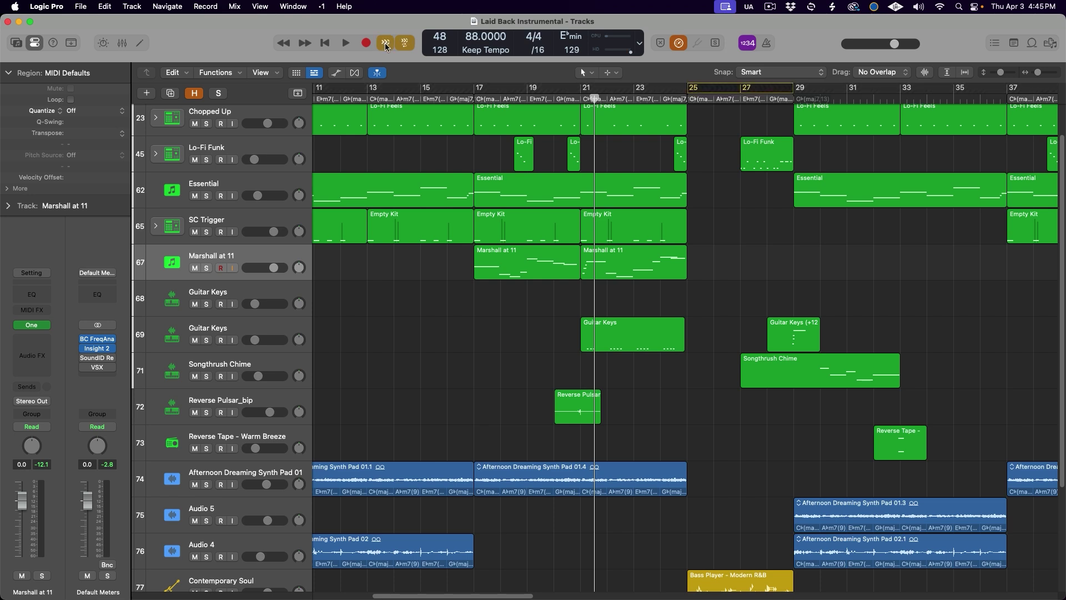
# Step: Play the project from just before bar 25 across the skipped section, and mute the Marshall at 11 track
pyautogui.click(665, 99)
pyautogui.press('space')
pyautogui.hotkey('ctrl', 'm')
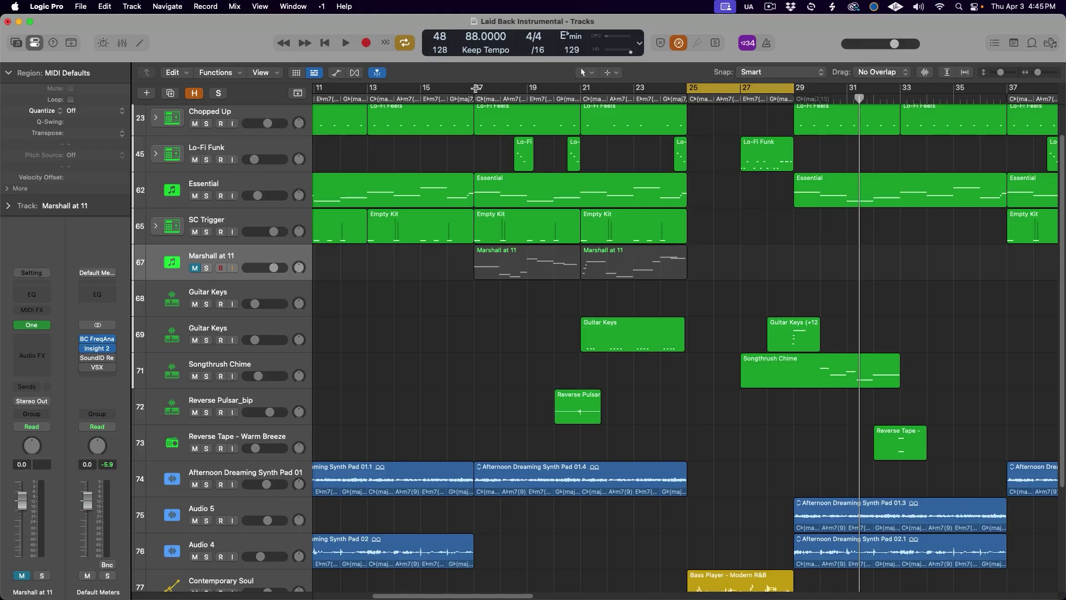
# Step: Set the cycle area to bars 17 to 25 and switch skip cycle mode off
pyautogui.moveTo(476, 89); pyautogui.dragTo(688, 88)
pyautogui.press('super+Up')
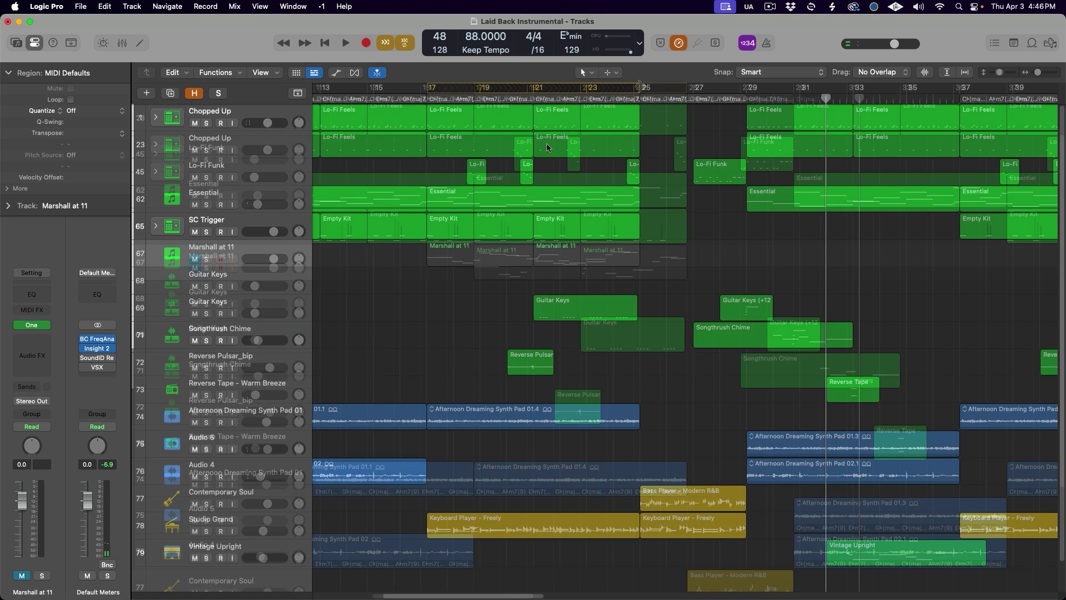
pyautogui.click(386, 44)
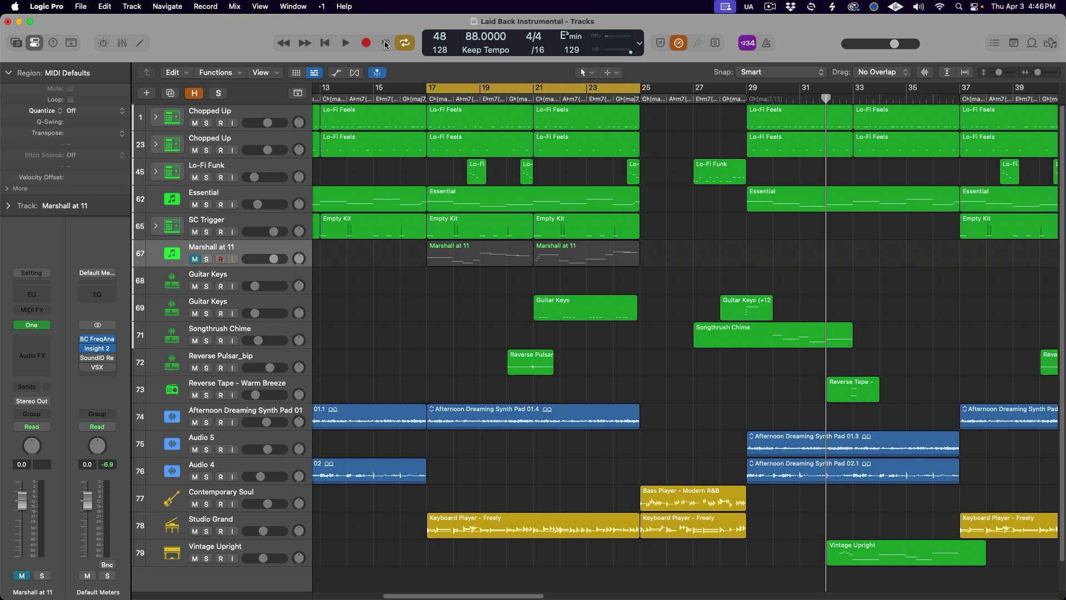